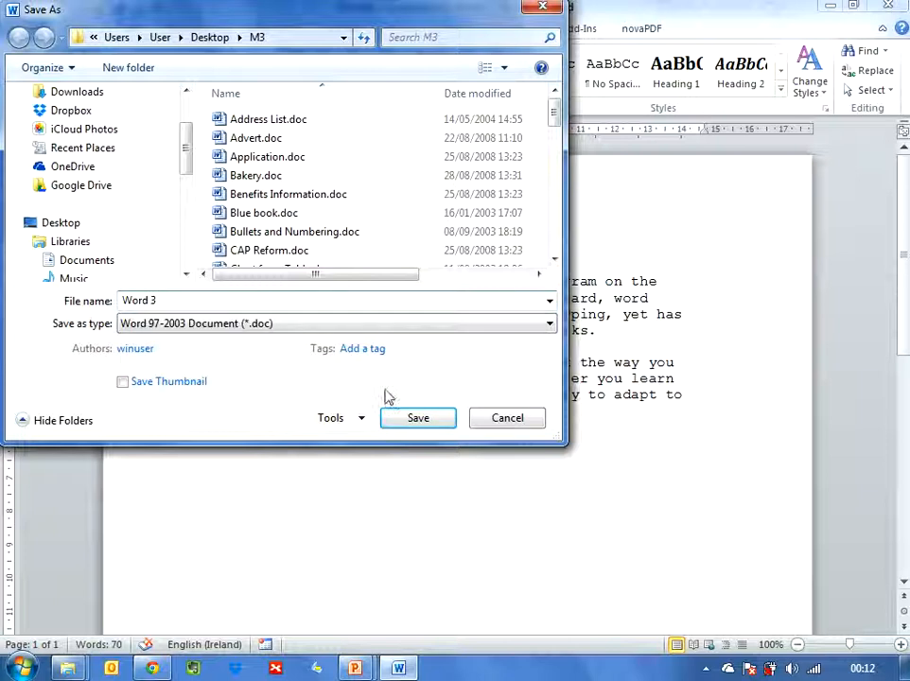
Step: Save the document as Word 3 in Word 97-2003 Document format
left_click(418, 420)
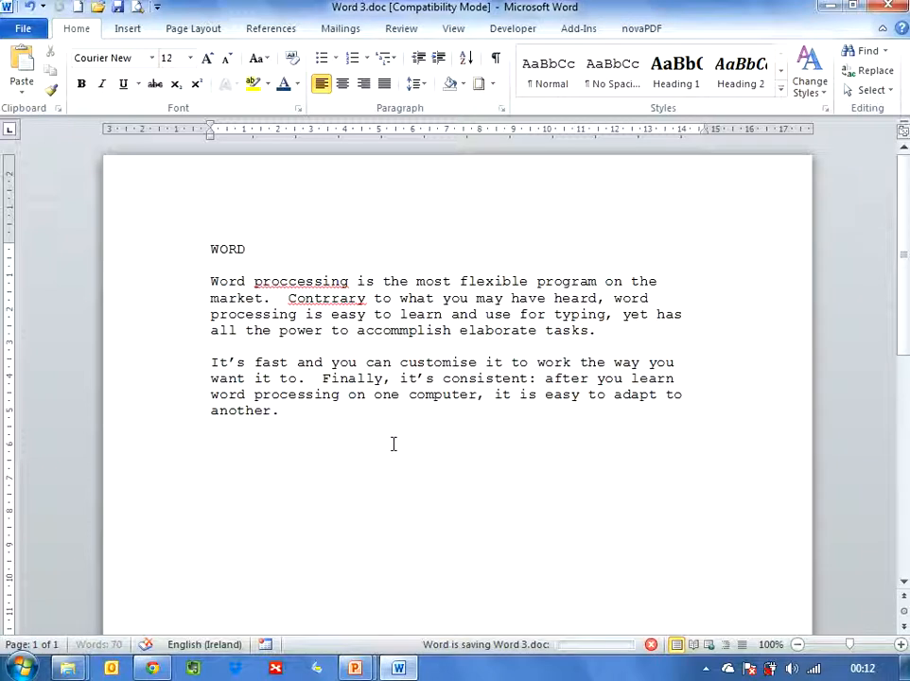
Step: Correct the misspelled words processing, Contrary and accomplish in the first paragraph using the spelling suggestions
right_click(290, 283)
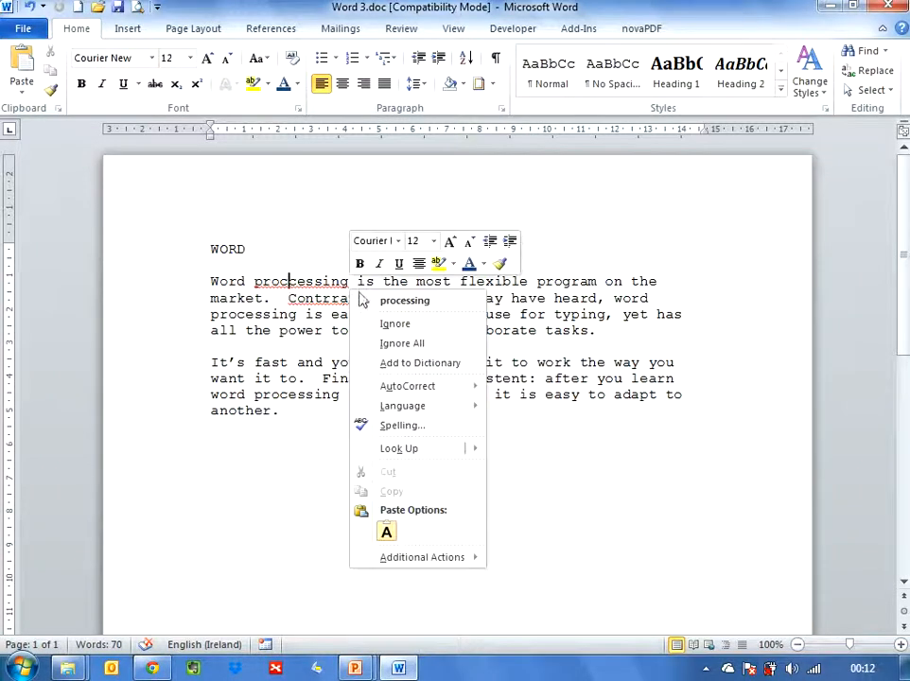
left_click(436, 307)
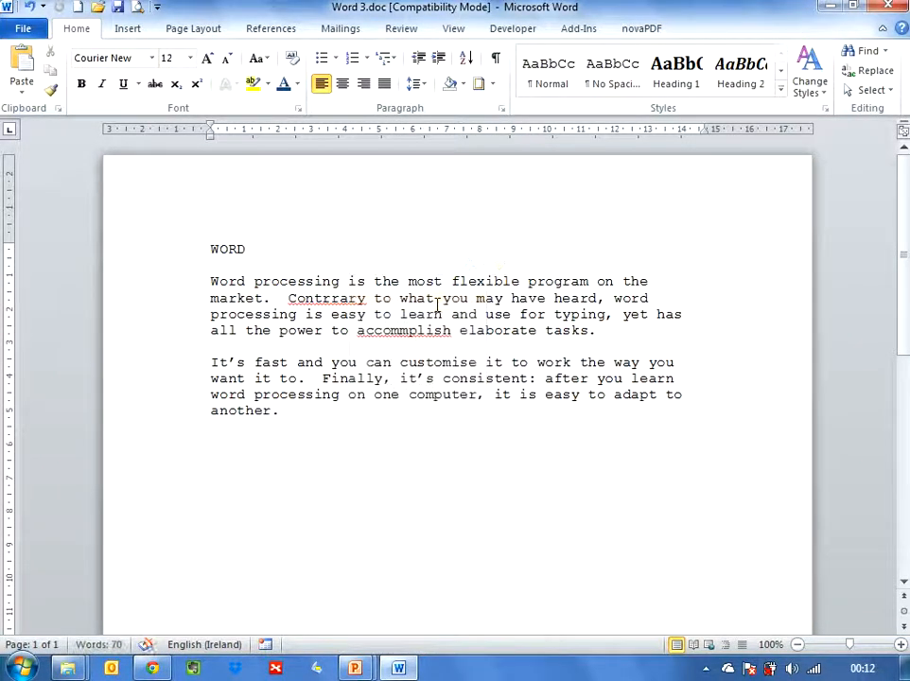
right_click(334, 301)
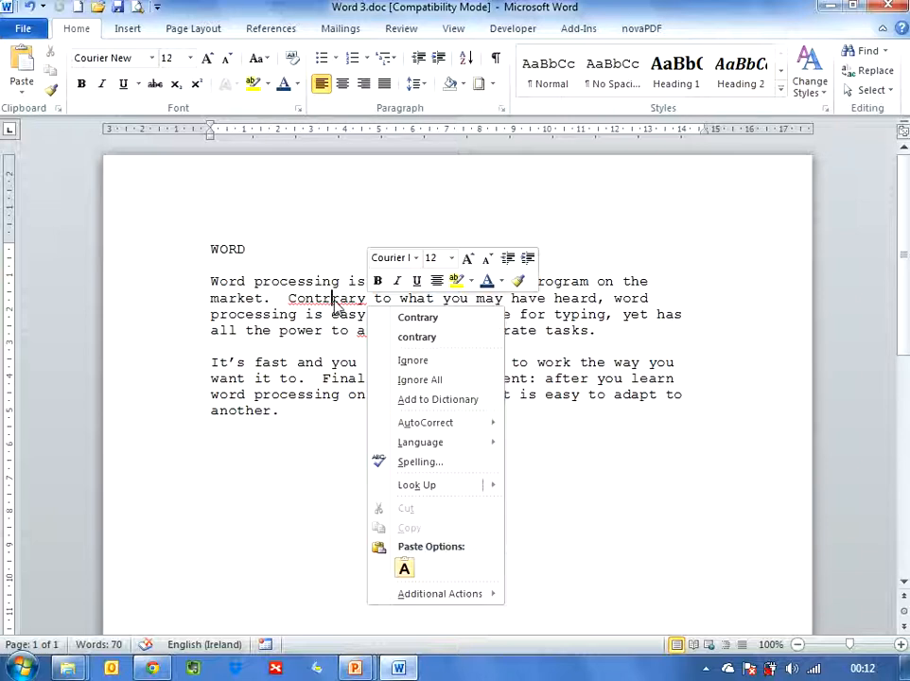
left_click(451, 318)
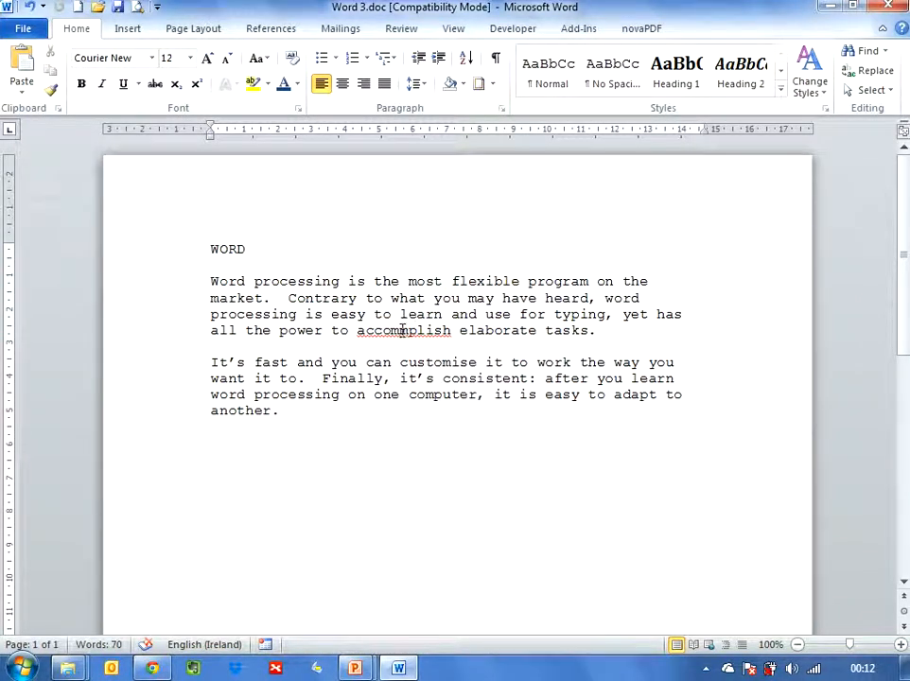
right_click(402, 330)
left_click(511, 357)
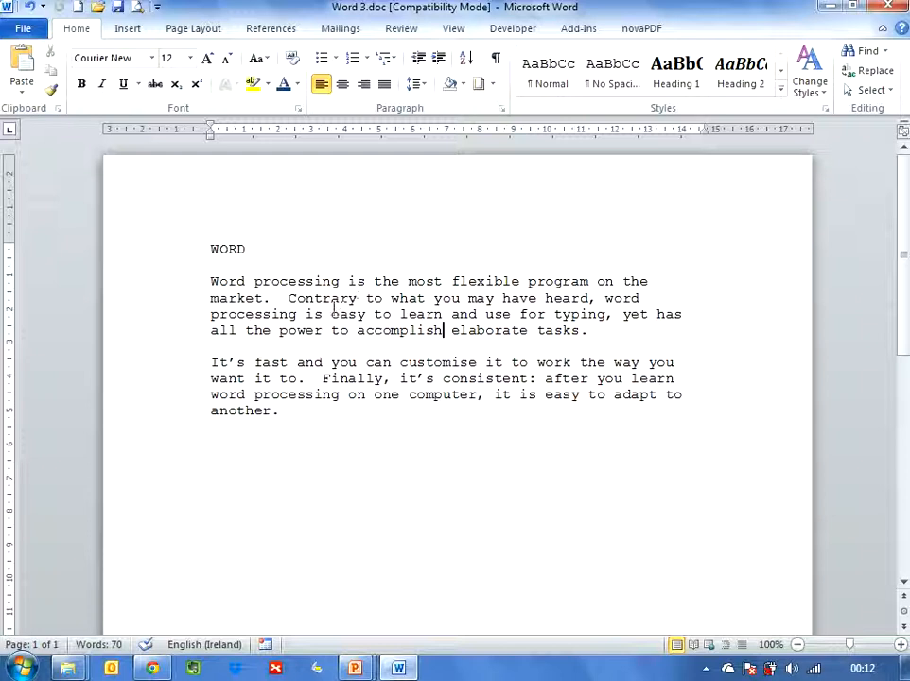
Step: Insert a Blank built-in header and right-align its text placeholder
left_click(127, 29)
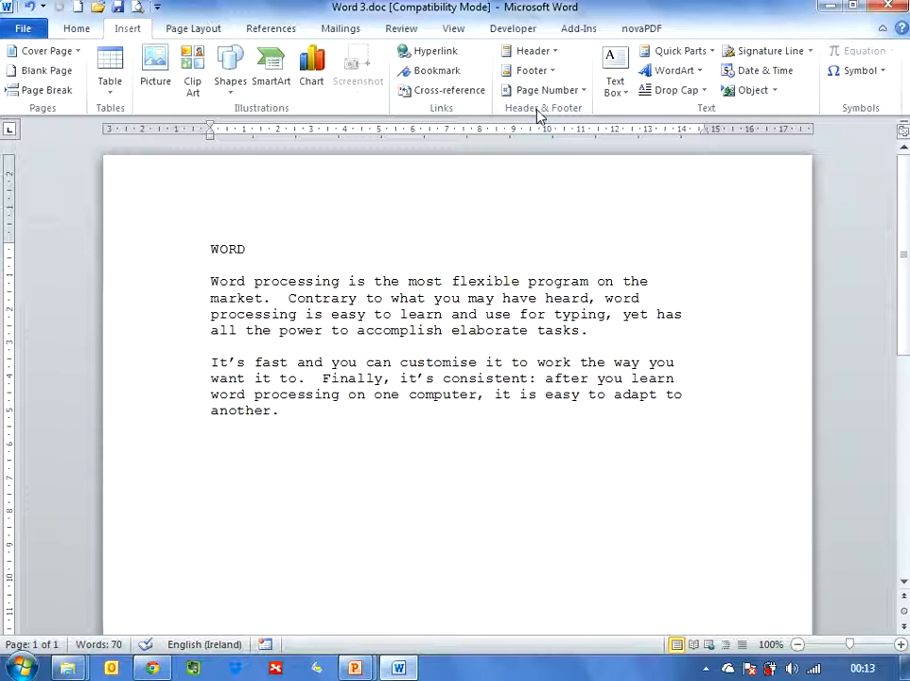
left_click(551, 50)
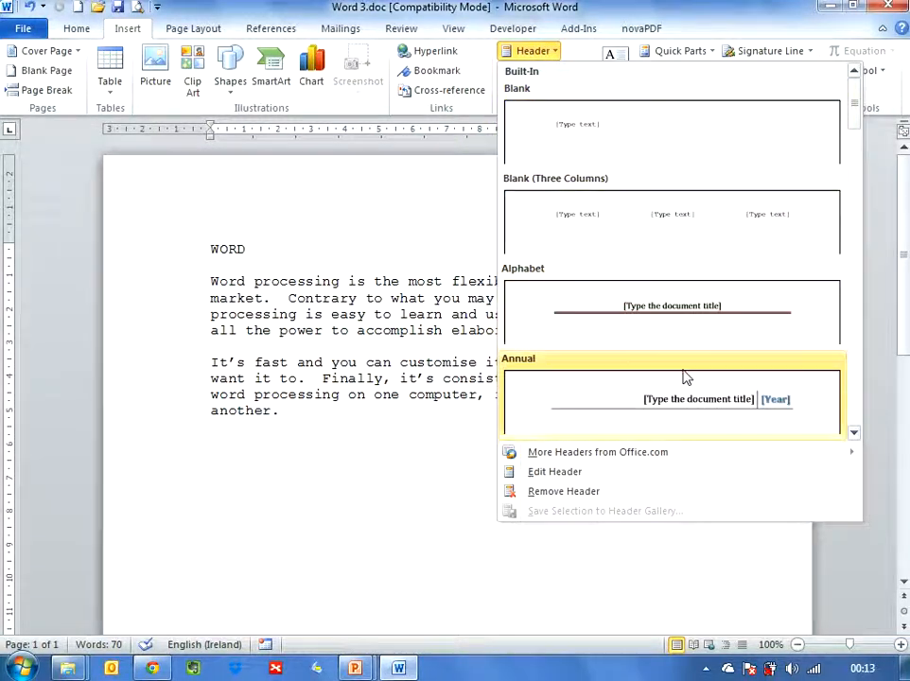
scroll(687, 380, "down", 5)
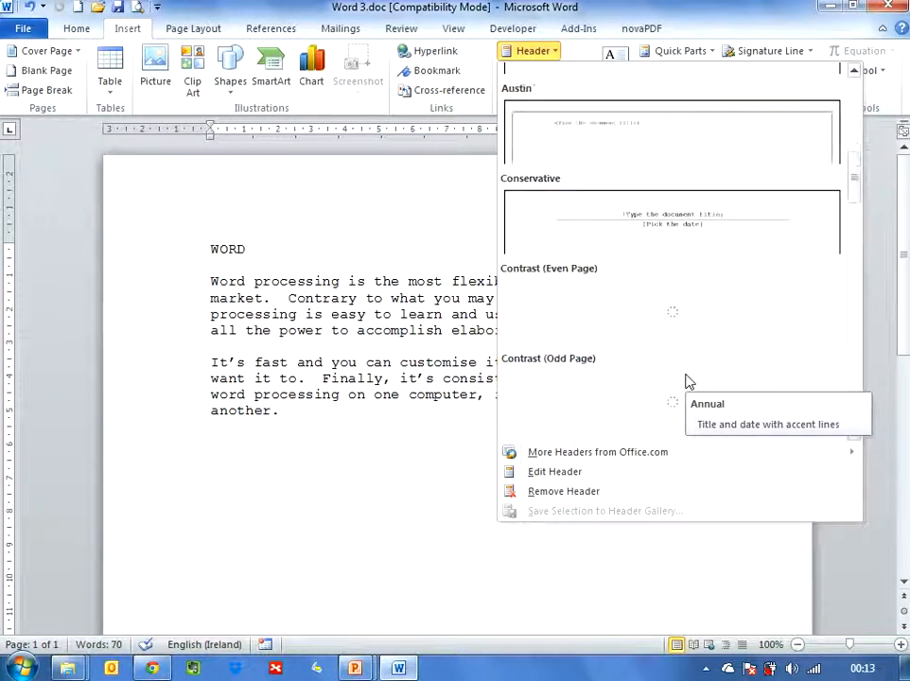
scroll(687, 380, "down", 3)
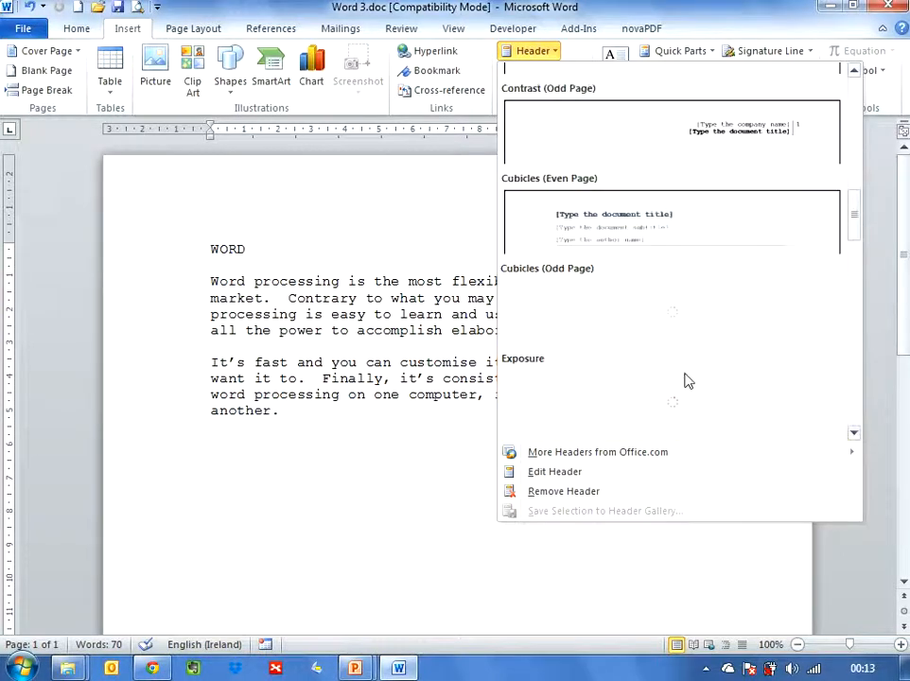
scroll(687, 380, "up", 8)
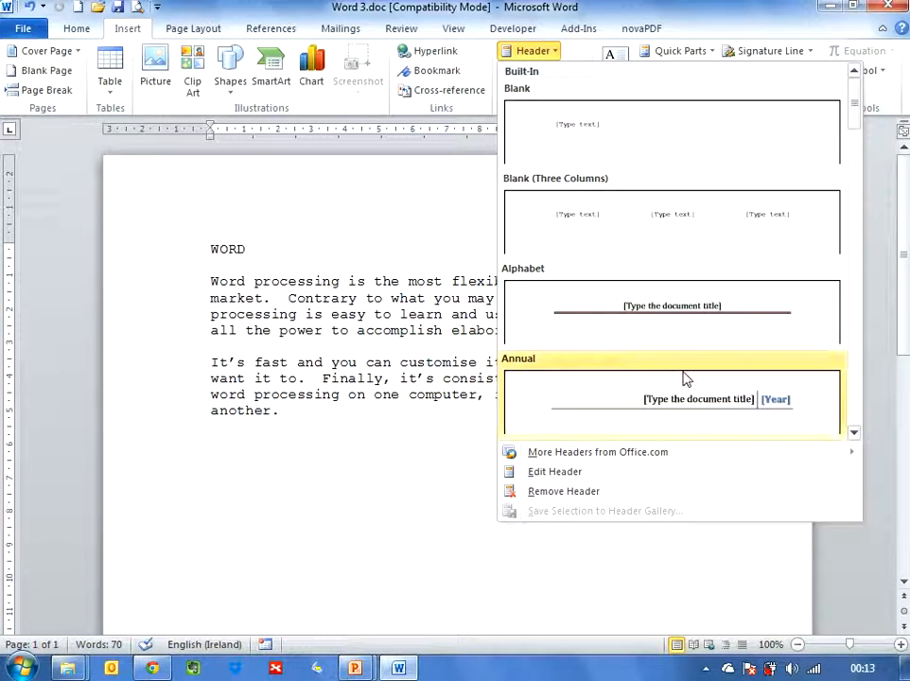
left_click(572, 135)
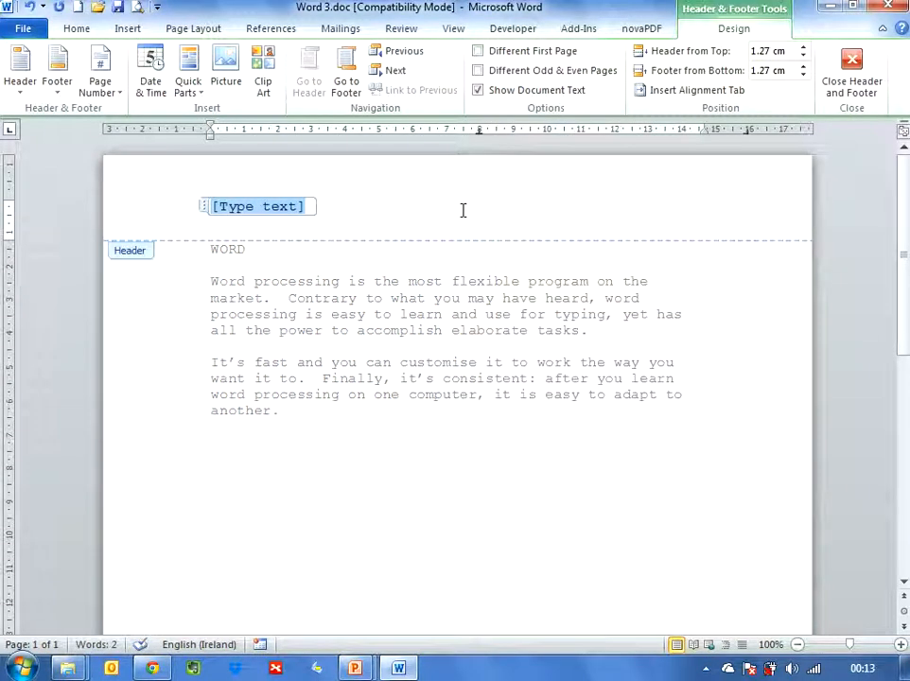
left_click(76, 31)
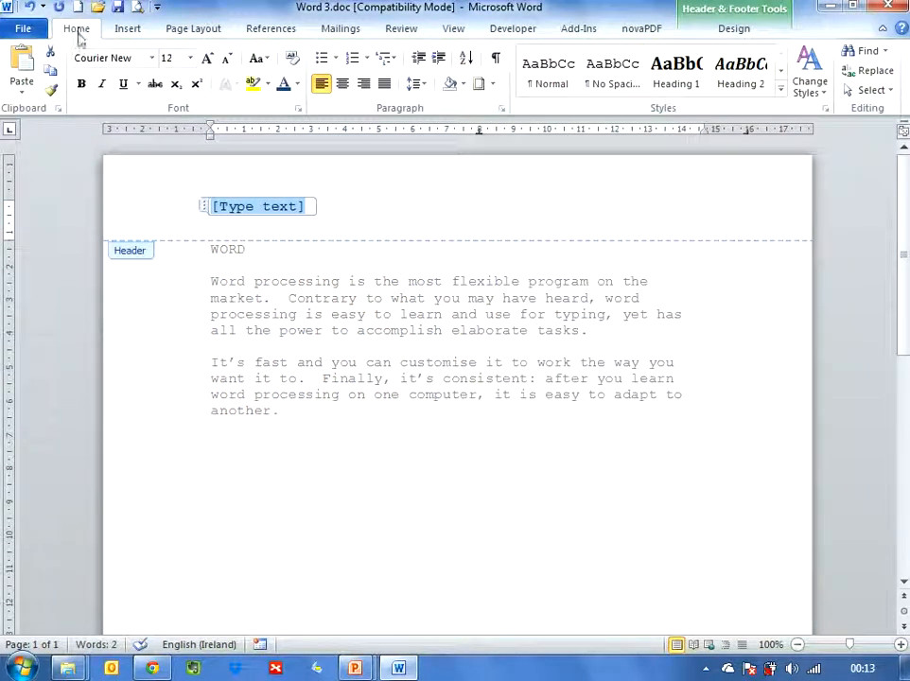
left_click(366, 87)
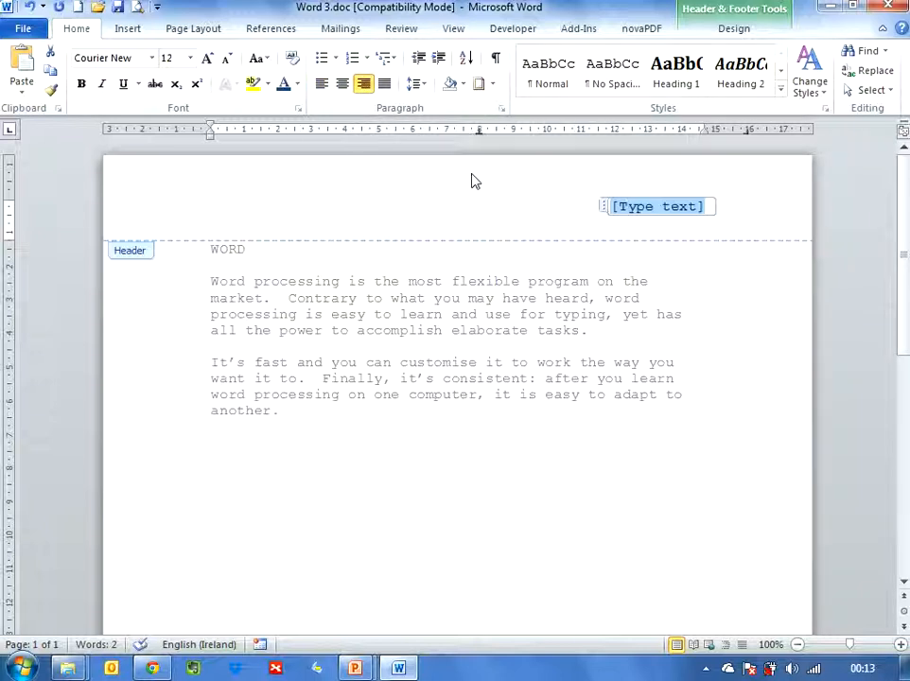
Step: Enter the author's first name in the header and close the header and footer area
left_click(734, 30)
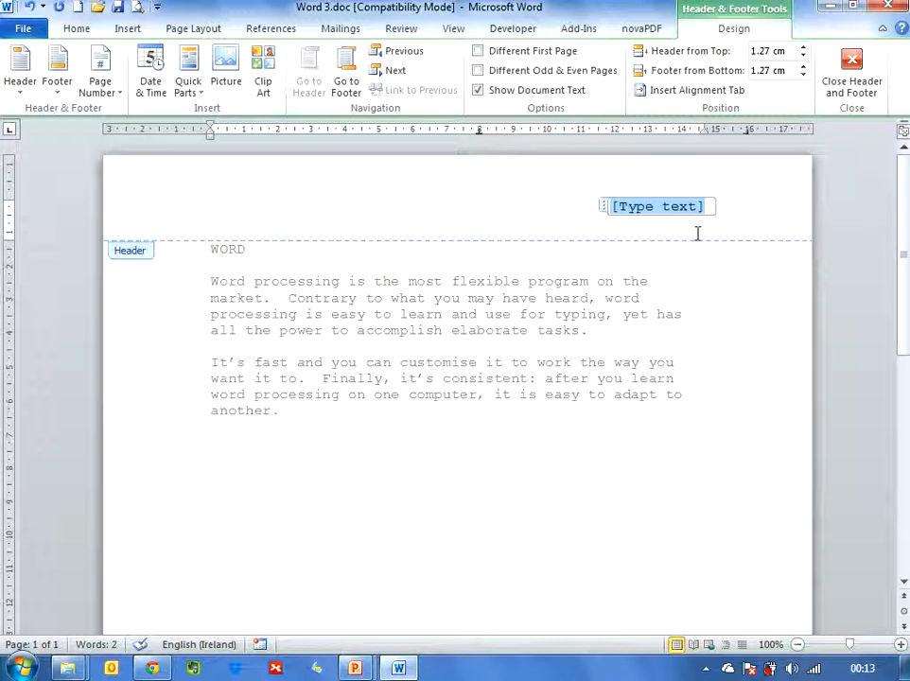
type("Joan")
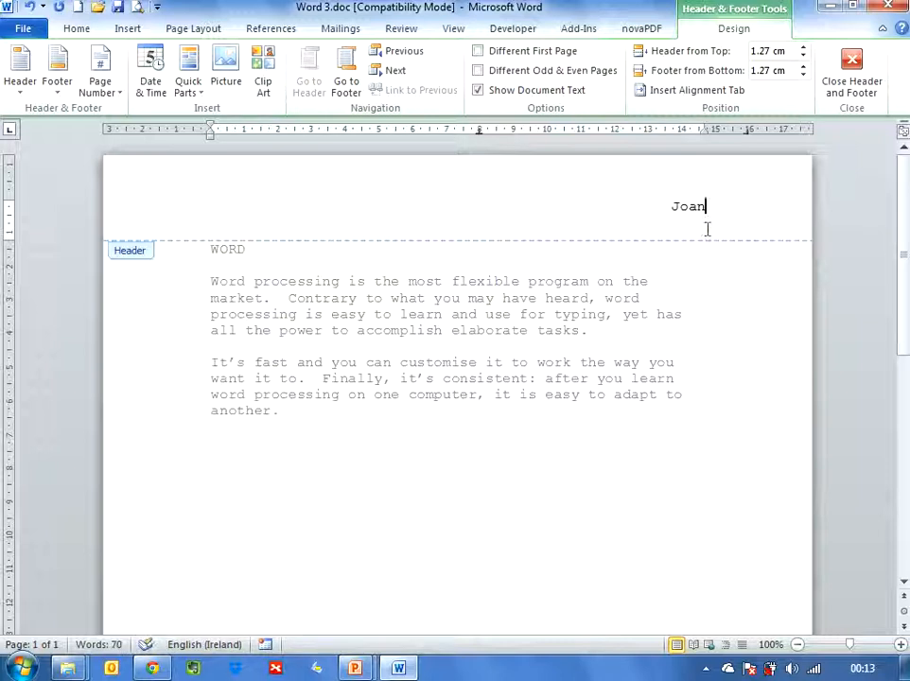
left_click(848, 97)
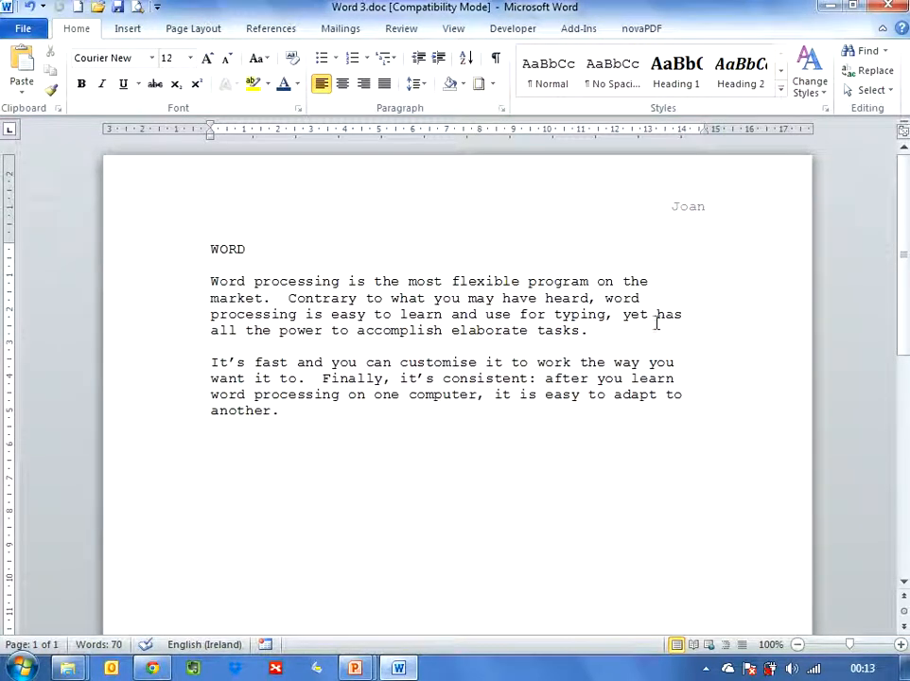
Step: Add a Two Bars 2 page number at the bottom of the page and close the footer
scroll(393, 458, "down", 10)
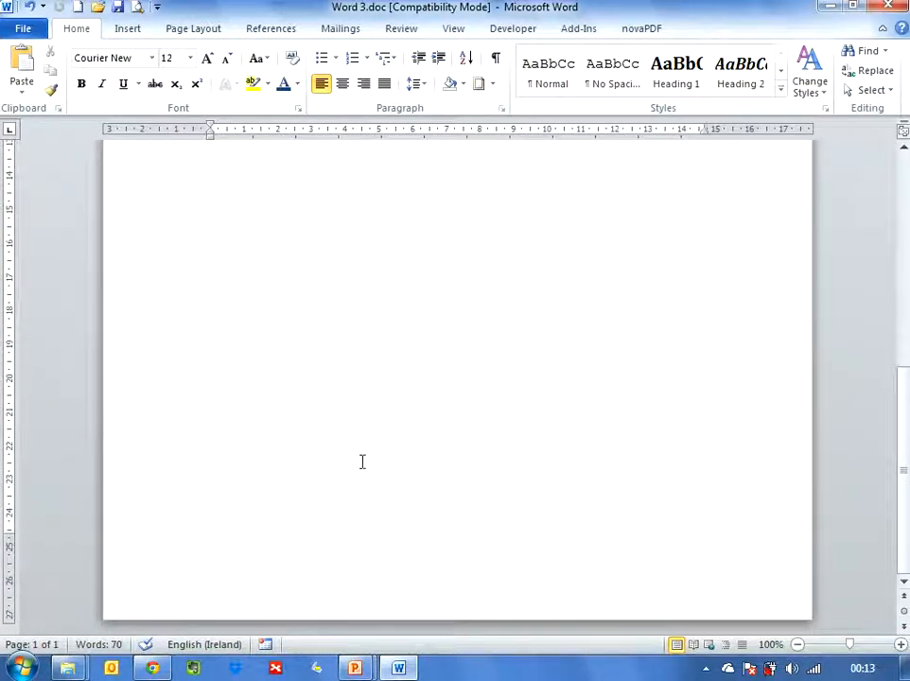
scroll(361, 461, "up", 8)
scroll(370, 459, "up", 2)
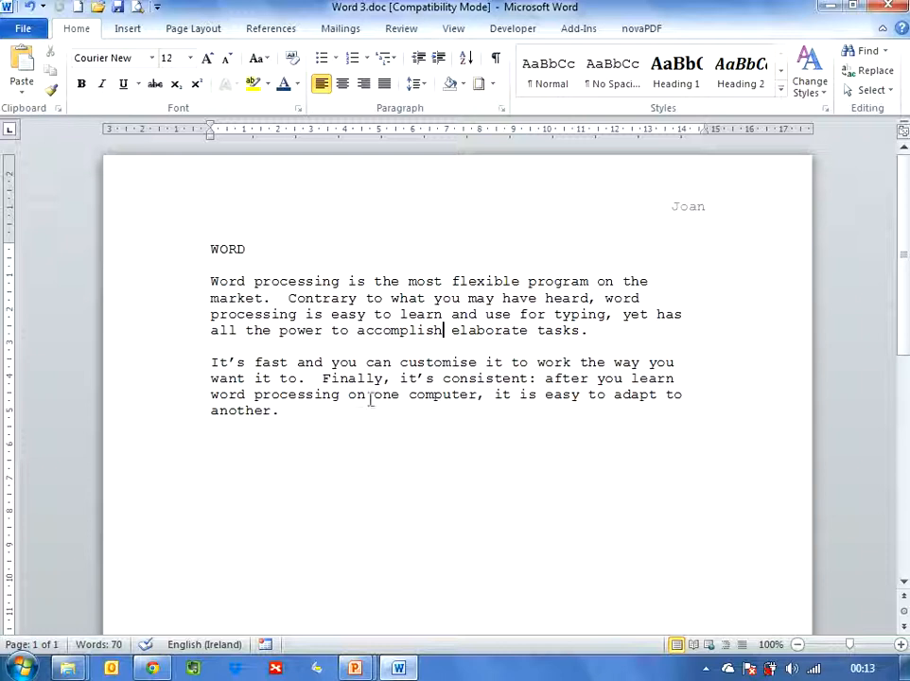
left_click(130, 29)
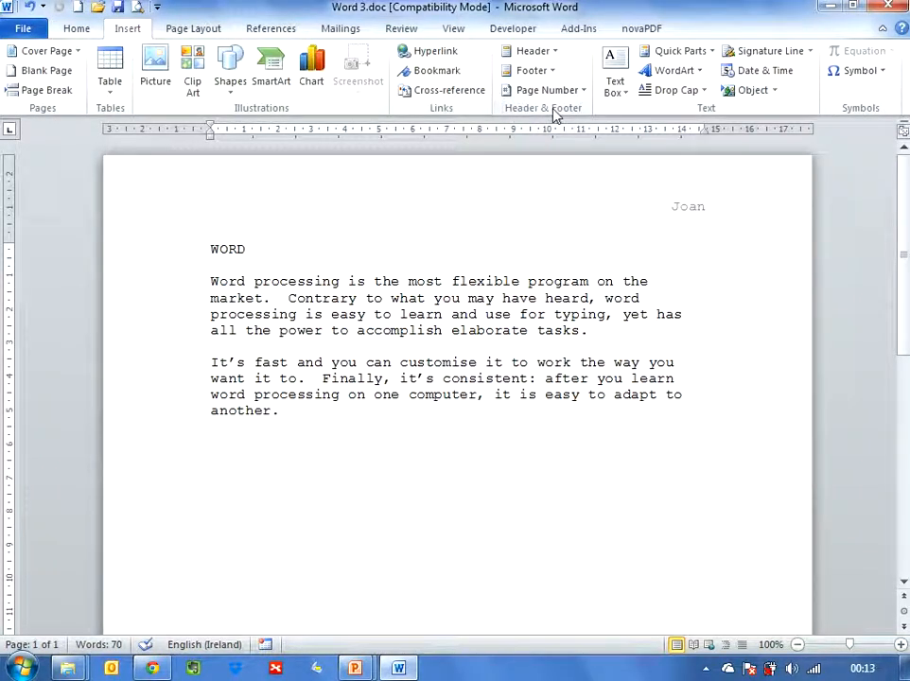
left_click(583, 91)
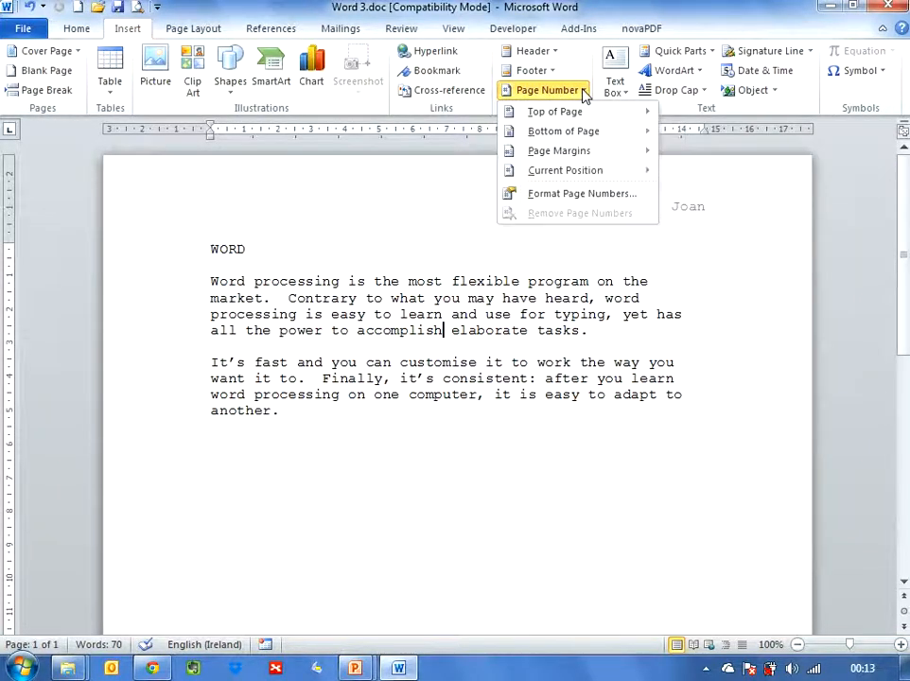
mouse_move(591, 130)
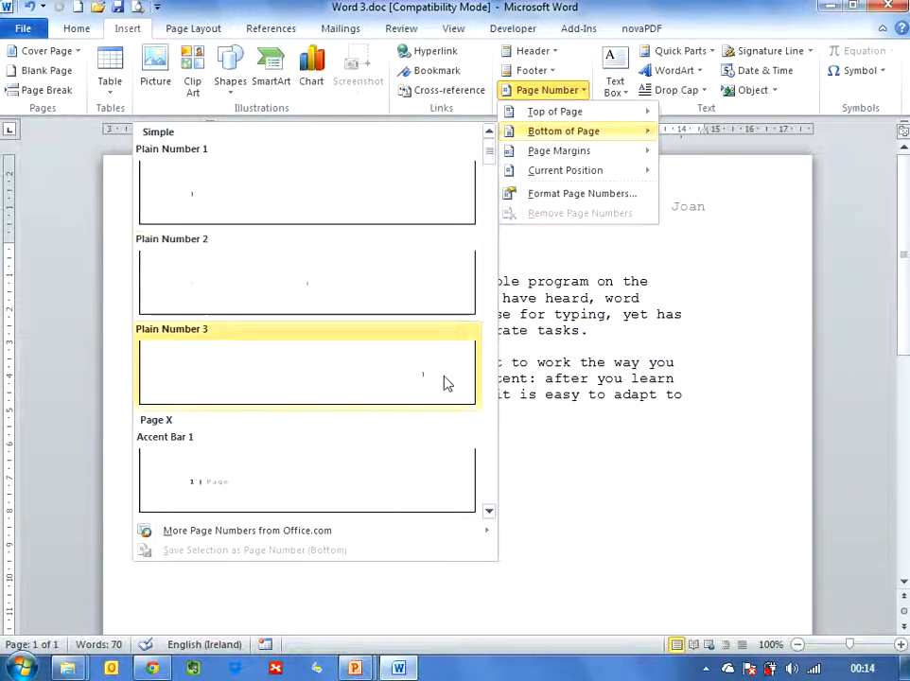
scroll(445, 378, "down", 6)
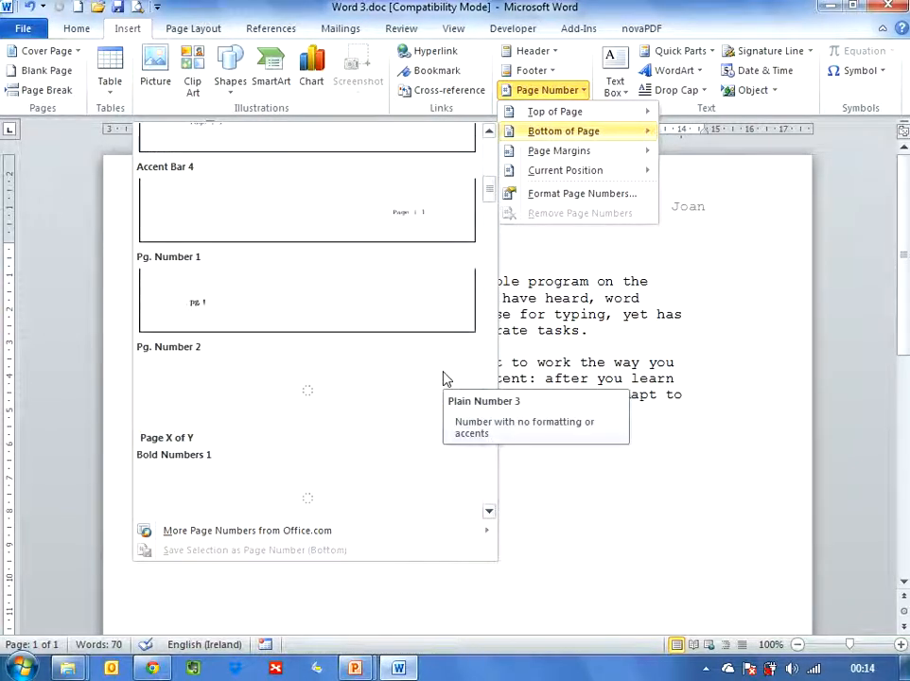
scroll(445, 378, "down", 6)
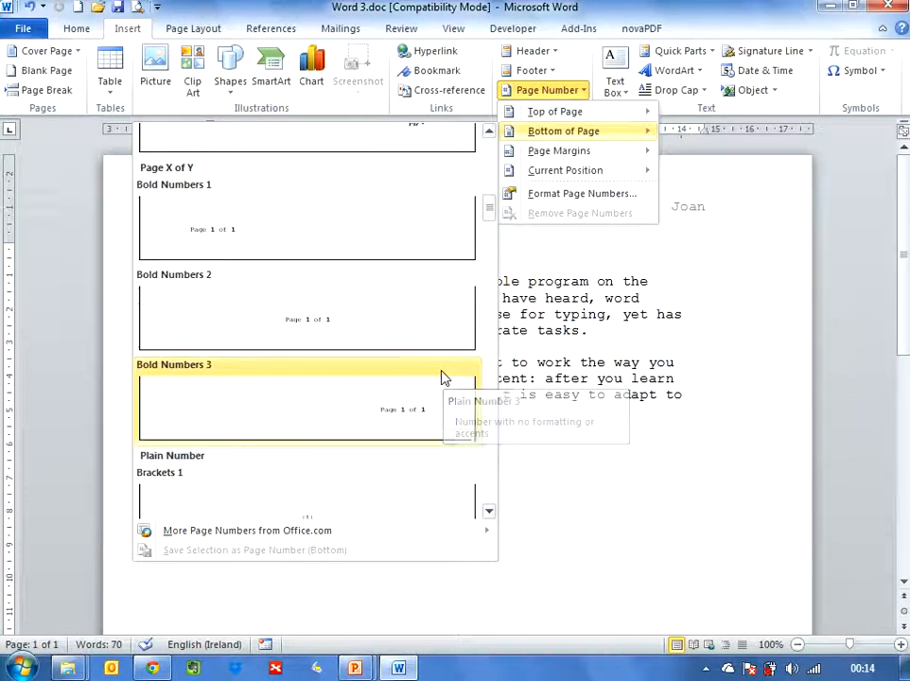
scroll(445, 378, "down", 3)
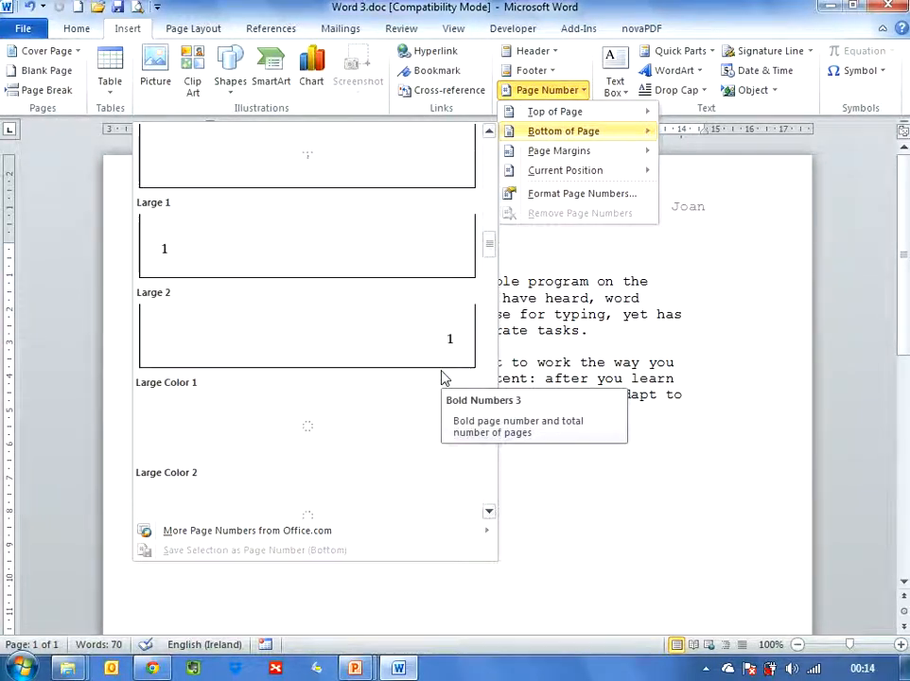
scroll(444, 376, "down", 3)
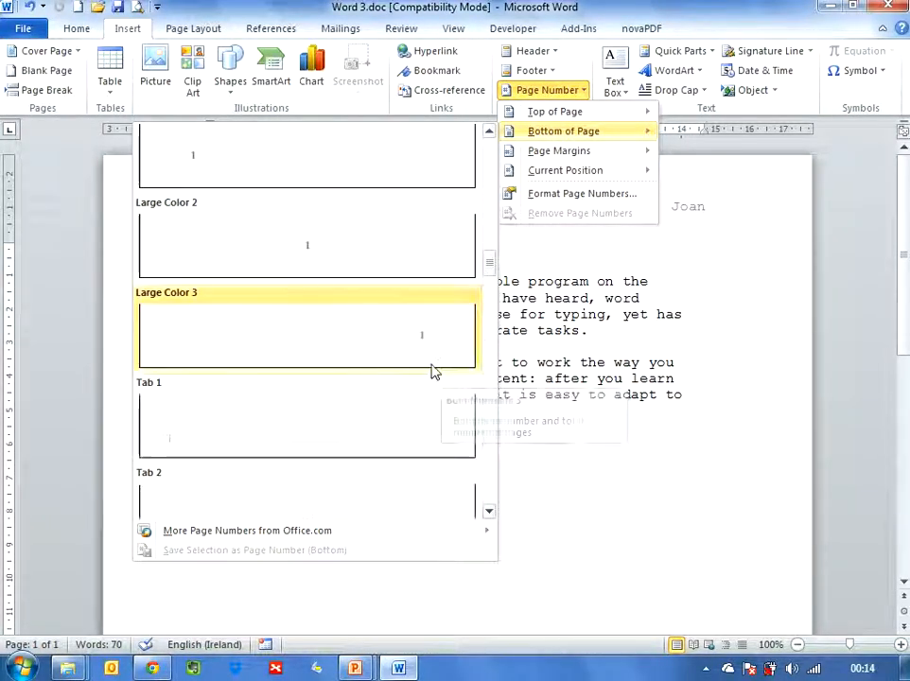
scroll(428, 364, "down", 3)
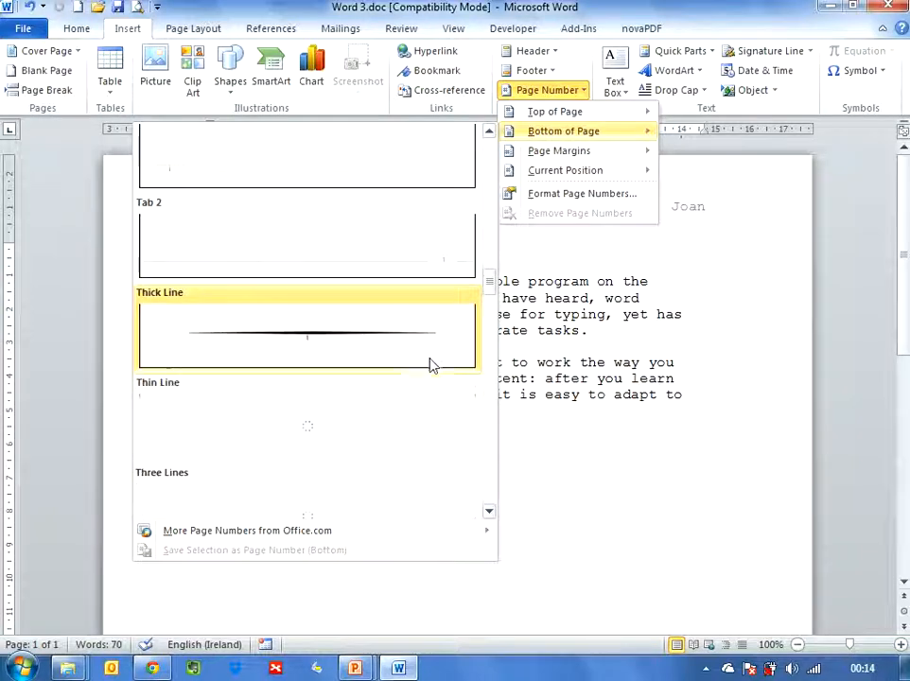
scroll(427, 364, "down", 3)
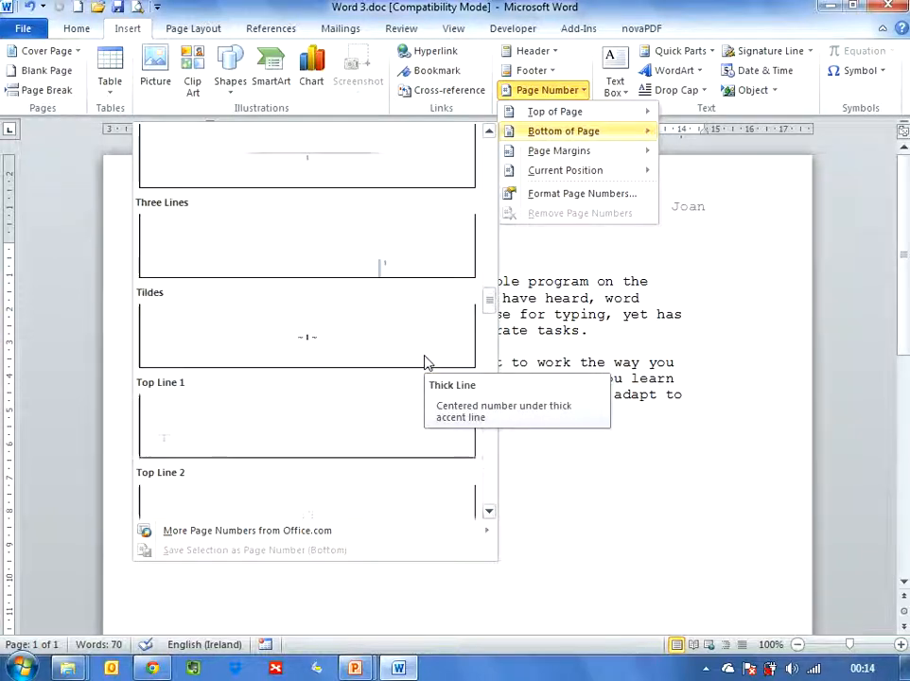
scroll(428, 364, "down", 3)
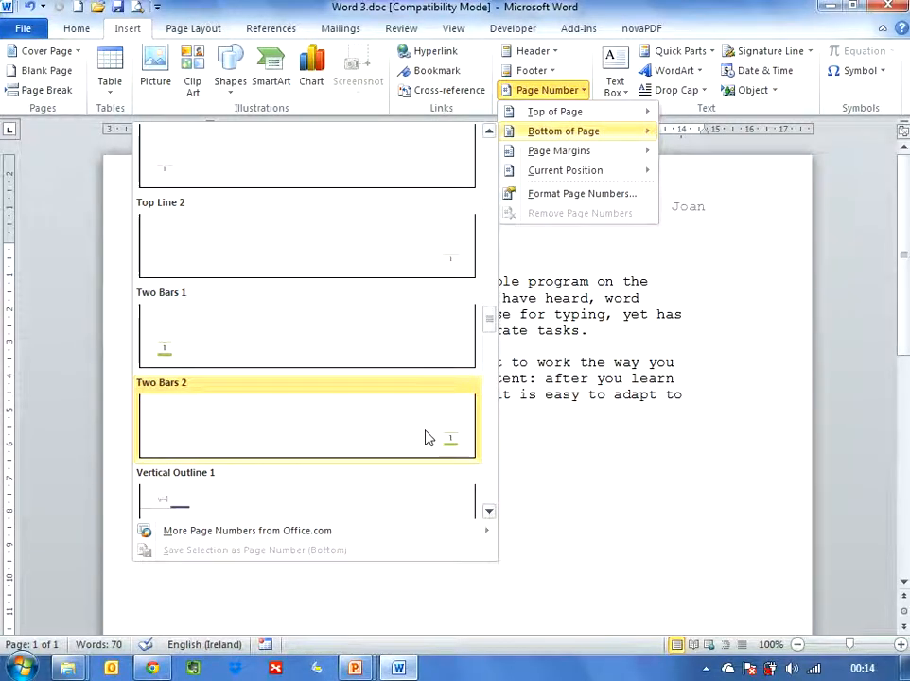
left_click(425, 438)
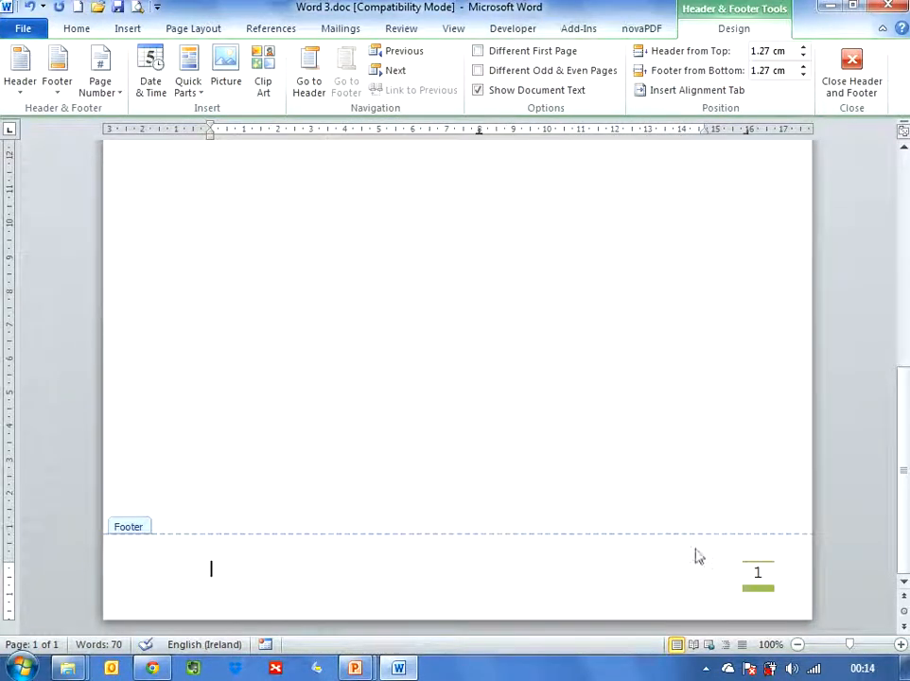
left_click(854, 98)
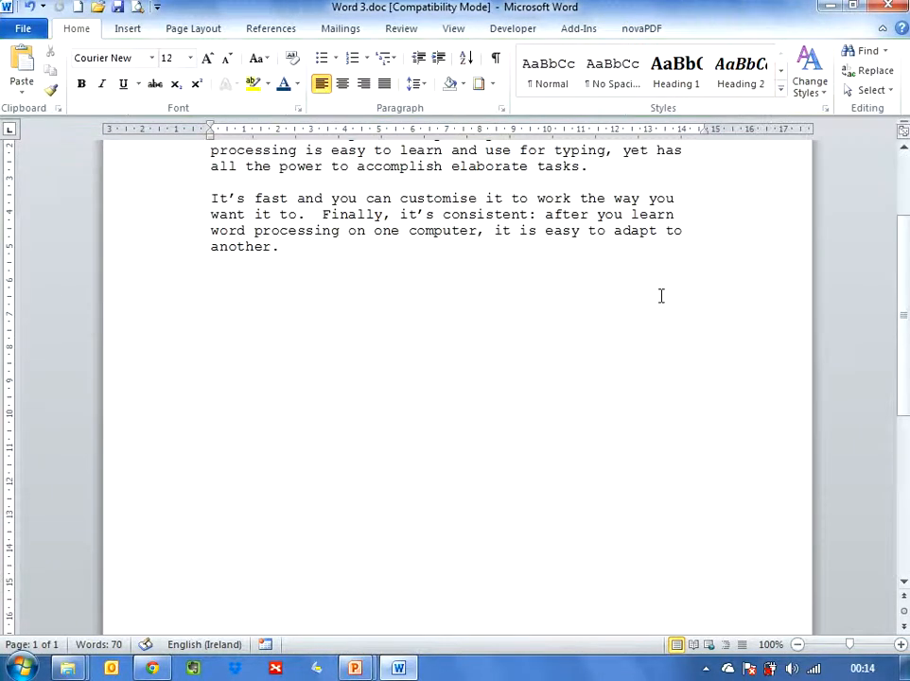
Step: Insert a page break before the second paragraph so it starts on a new page
scroll(363, 369, "up", 3)
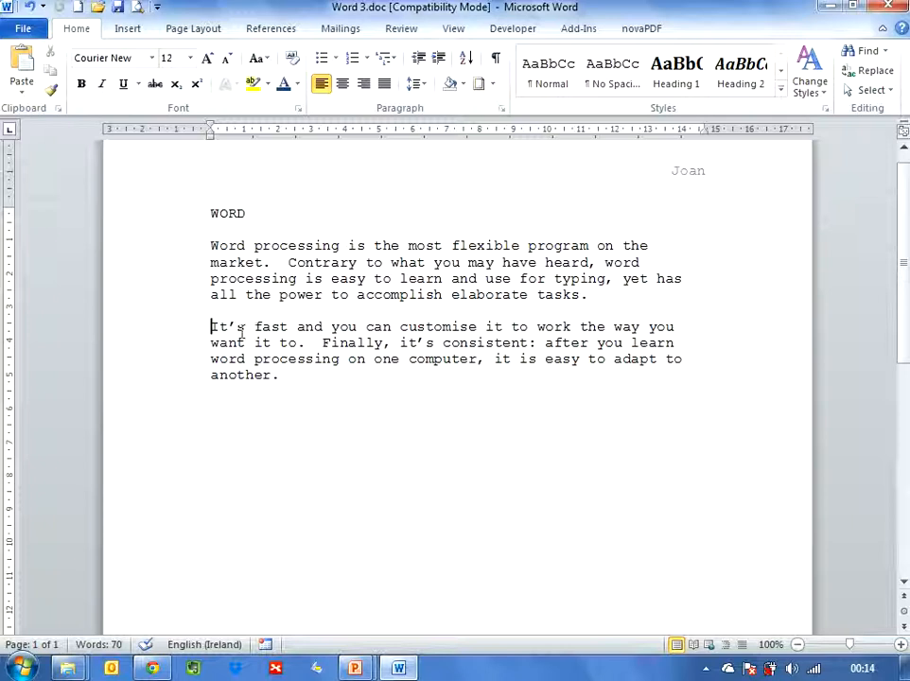
left_click_drag(213, 327, 264, 434)
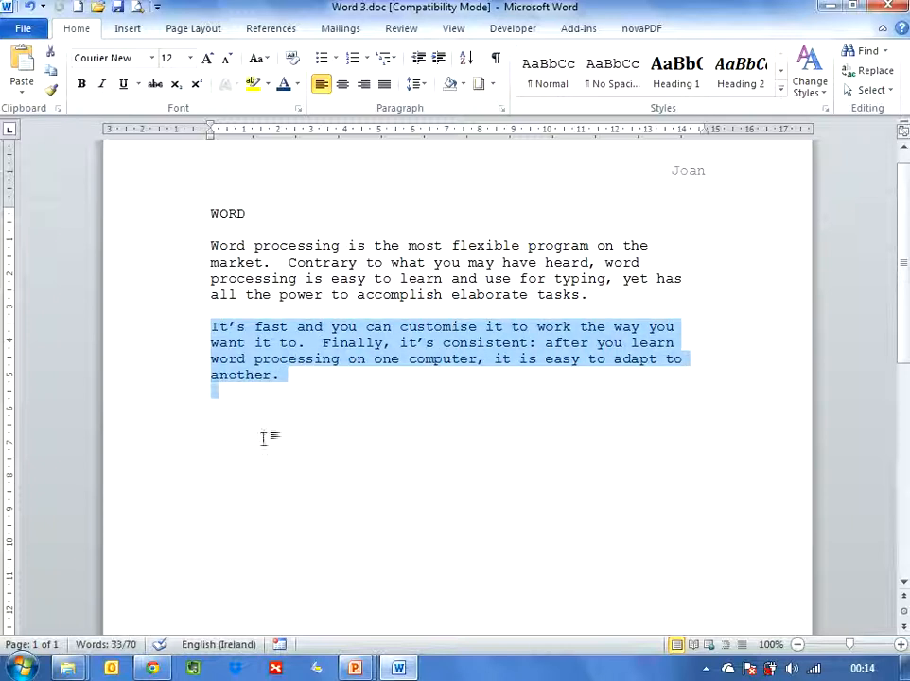
left_click(348, 454)
left_click(213, 327)
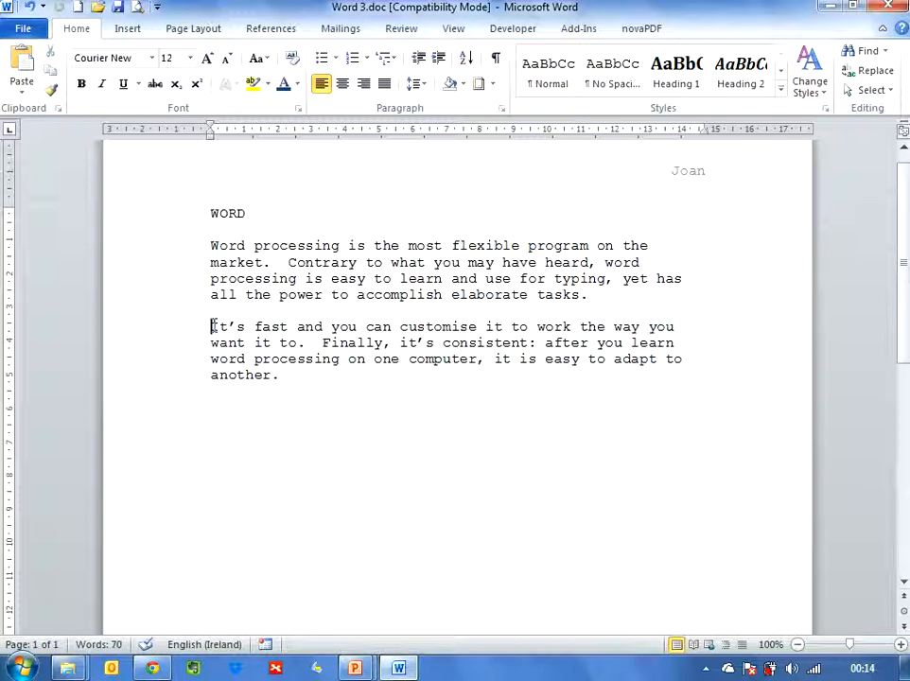
left_click(129, 30)
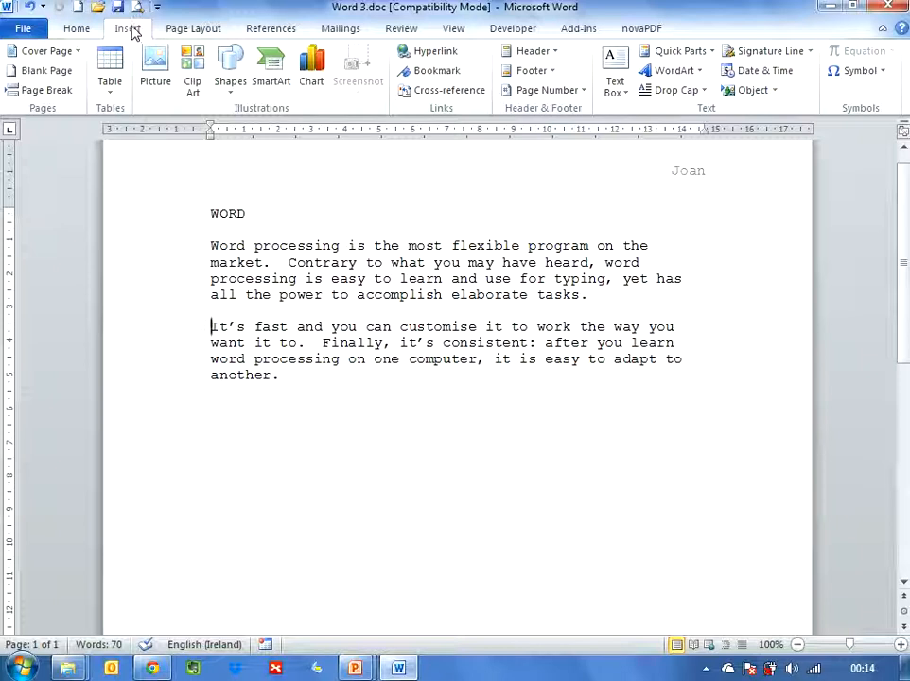
left_click(52, 90)
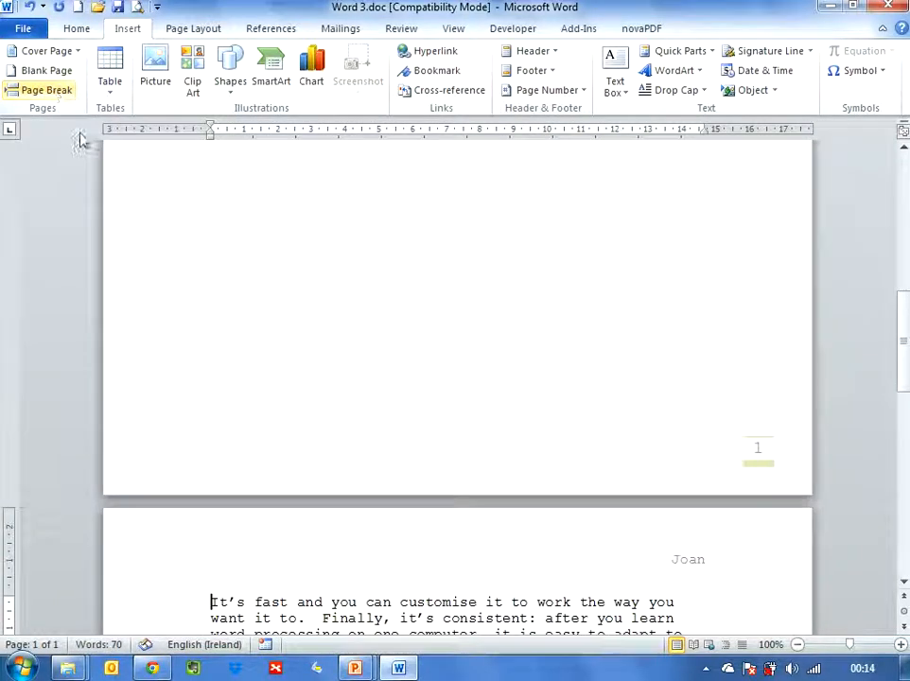
Step: Draw a right block arrow about 7.2 cm wide and 2.6 cm high below the first paragraph
scroll(398, 376, "down", 3)
scroll(399, 378, "down", 5)
scroll(396, 372, "up", 2)
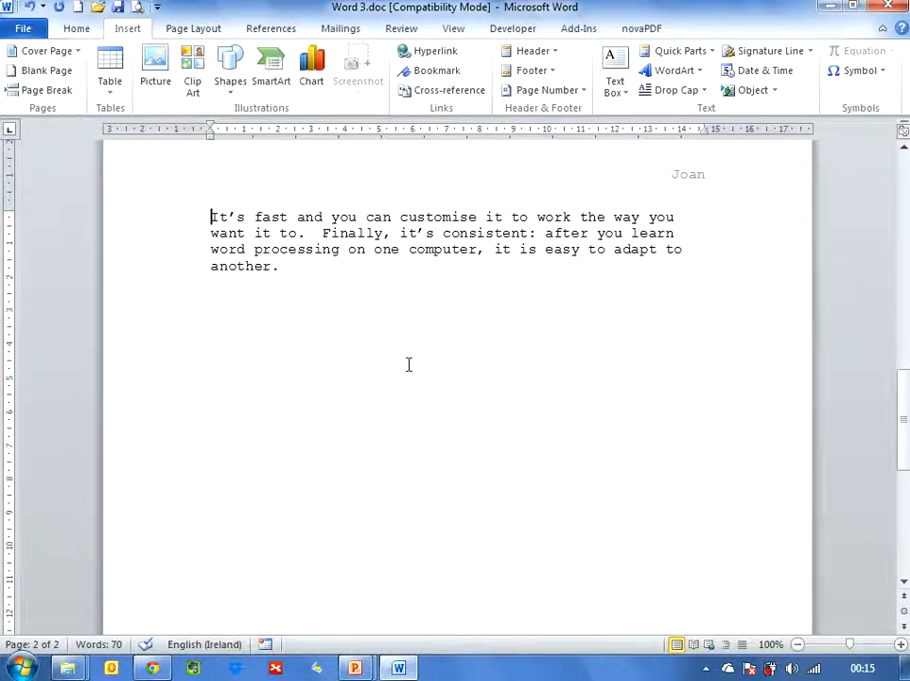
scroll(490, 366, "down", 10)
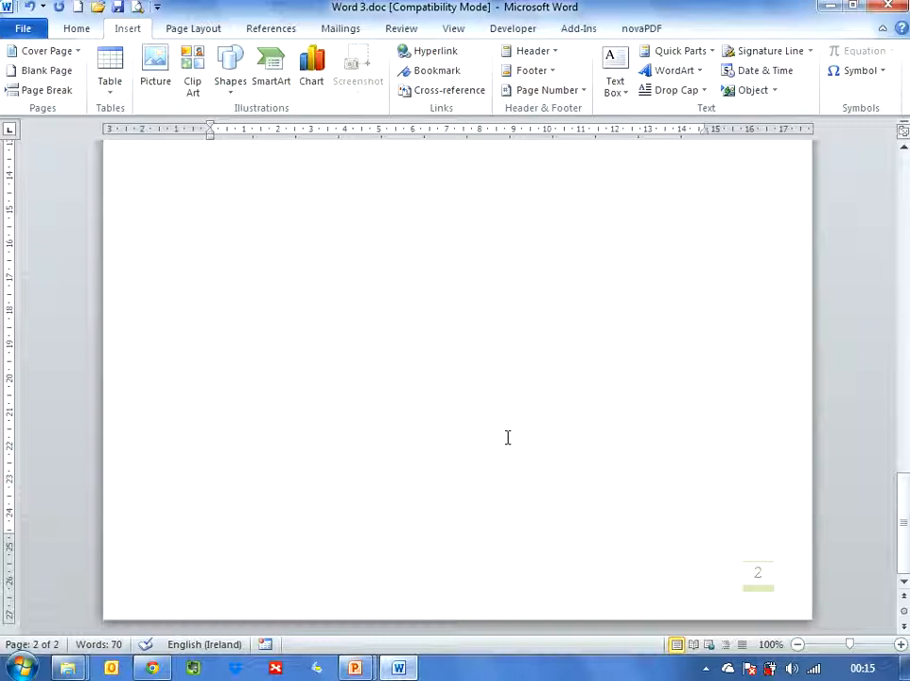
scroll(507, 437, "up", 10)
scroll(502, 431, "up", 6)
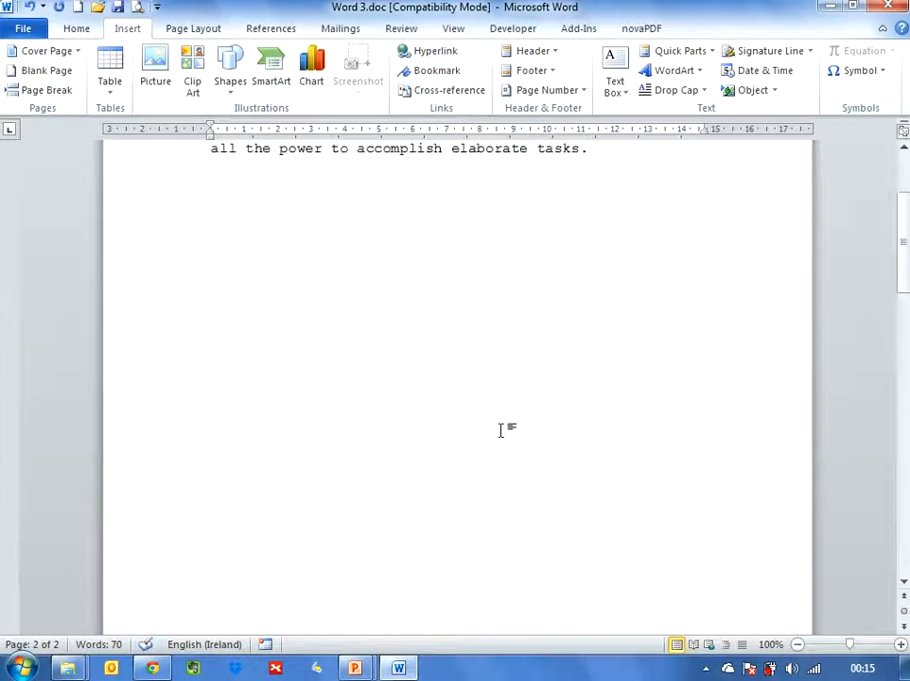
left_click(252, 384)
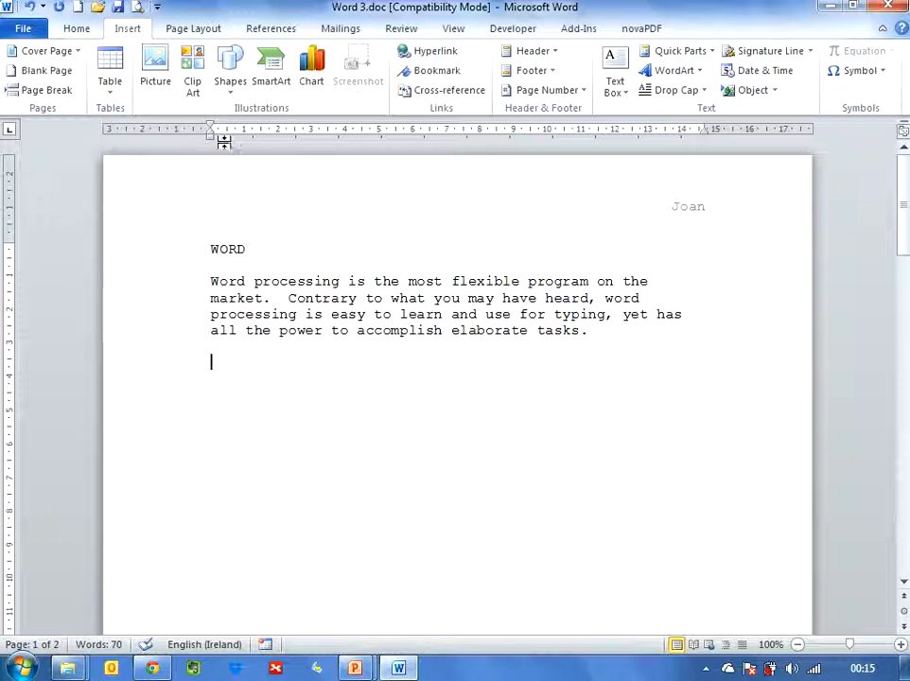
left_click(232, 85)
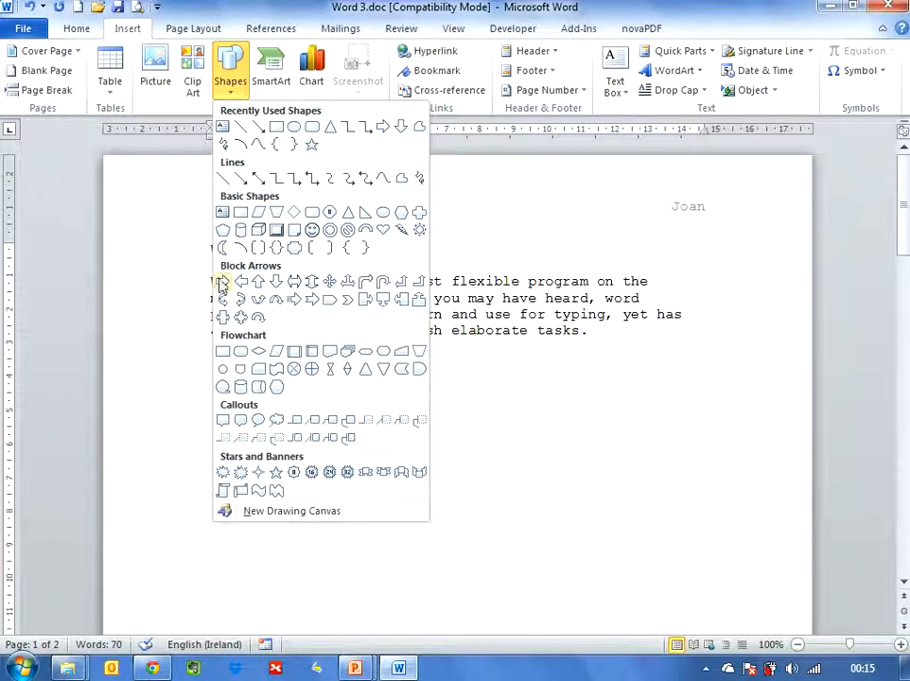
left_click(223, 284)
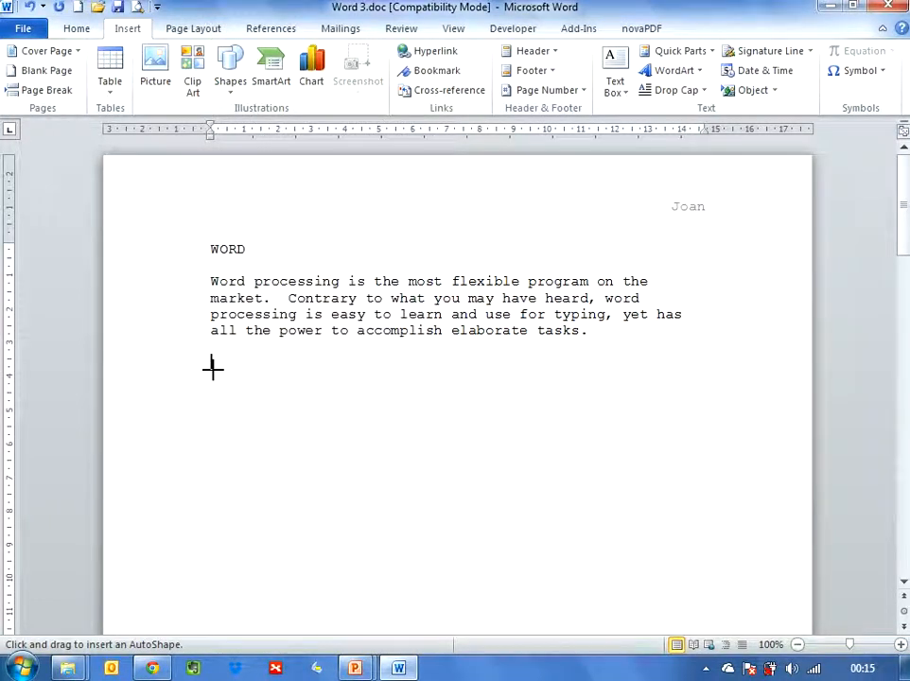
mouse_move(212, 366)
left_mouse_down()
mouse_move(244, 409)
mouse_move(283, 427)
mouse_move(455, 456)
left_mouse_up()
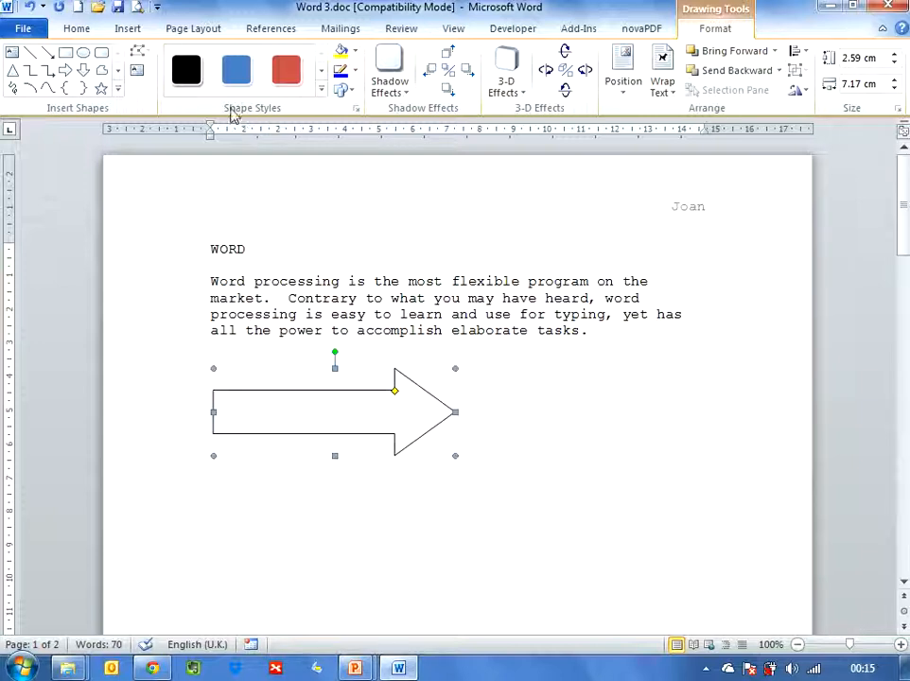
Step: Apply a blue shape style to the arrow and change its fill colour to red
left_click(322, 94)
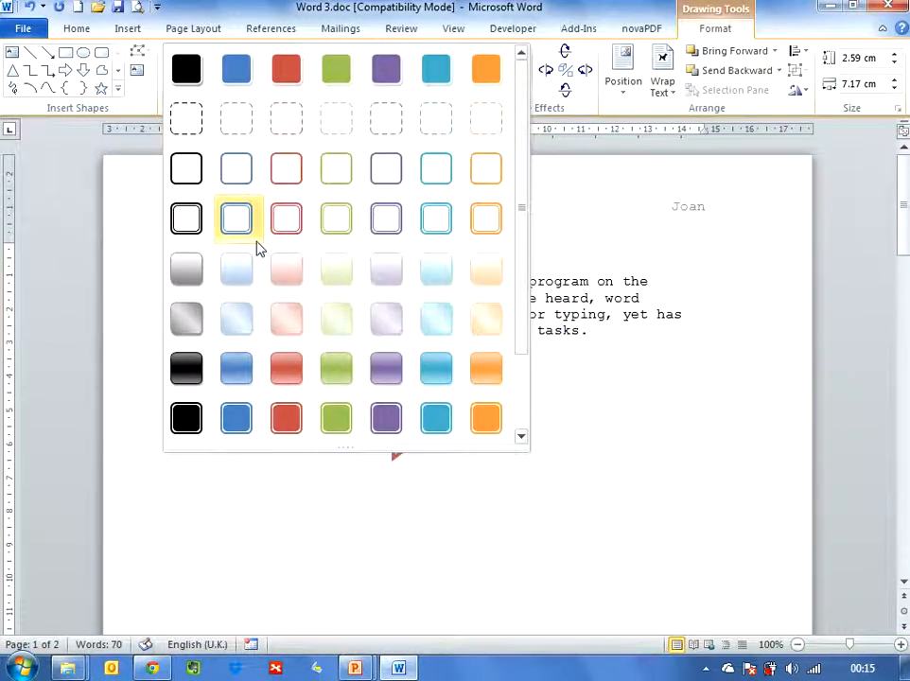
left_click(236, 370)
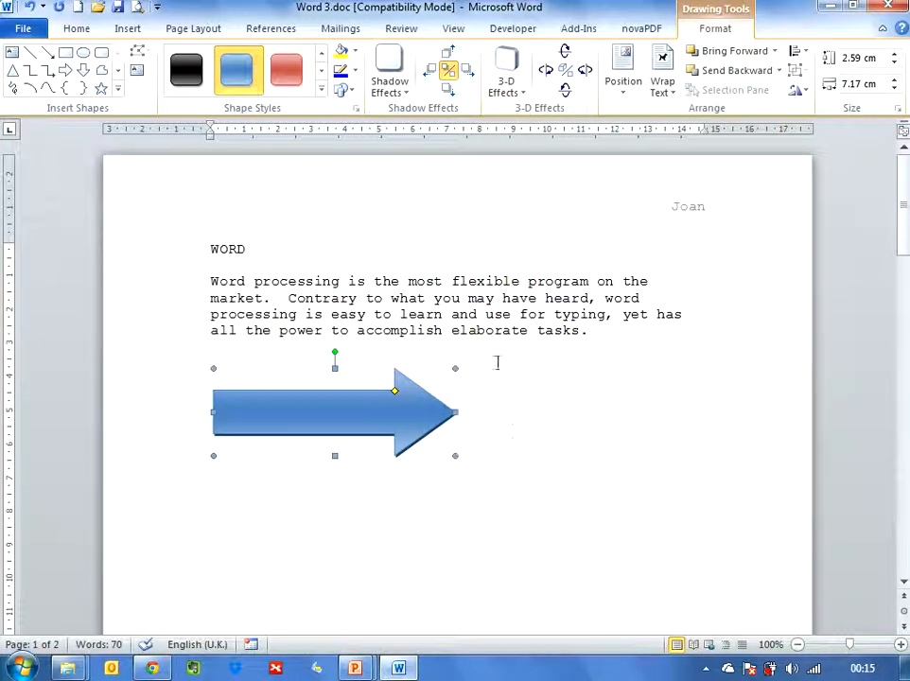
left_click(351, 52)
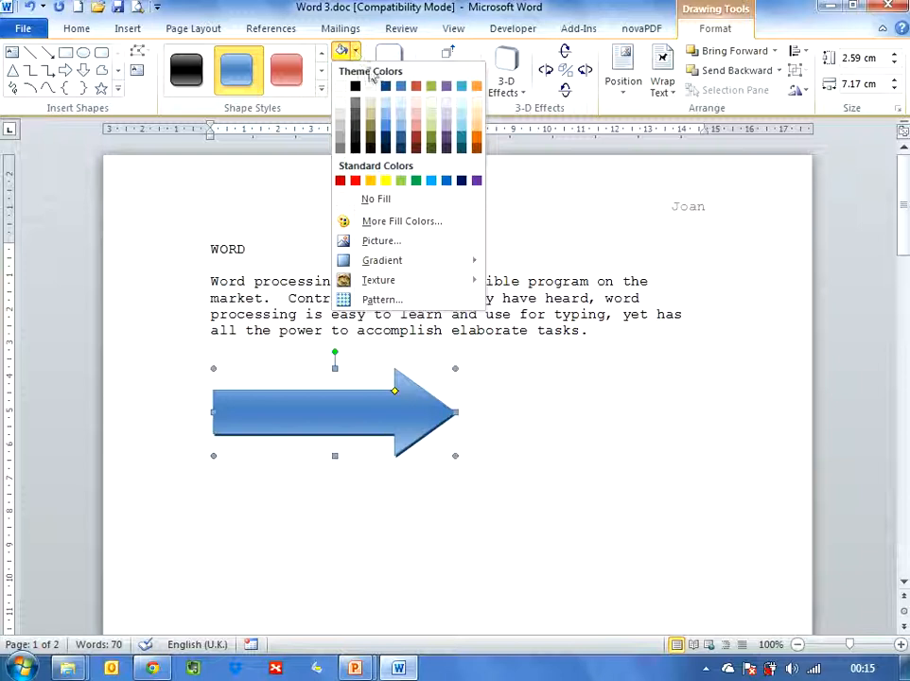
left_click(416, 87)
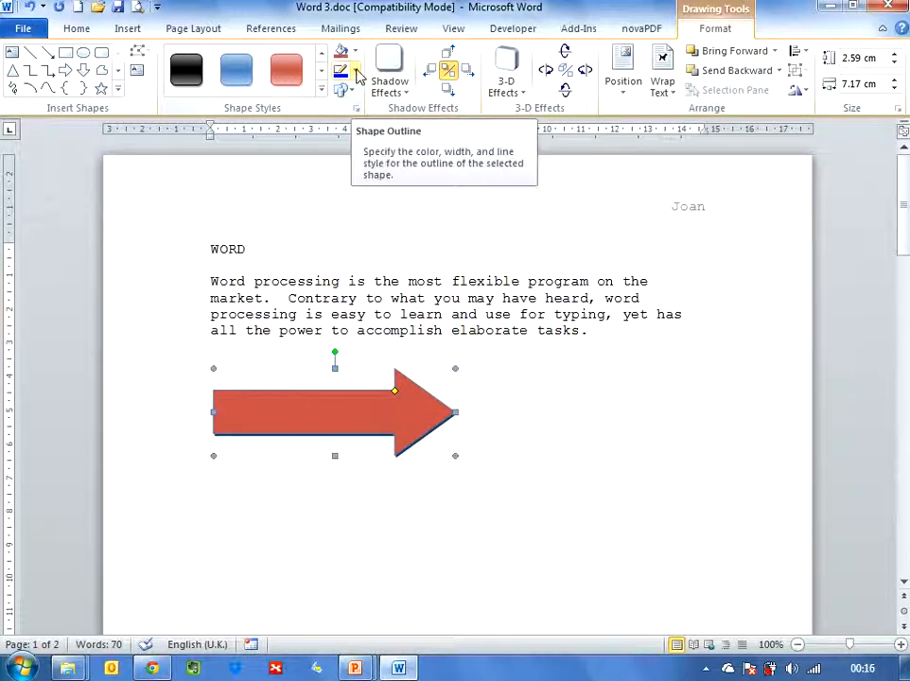
Step: Change the arrow's outline colour and give it the Shadow Style 1 drop shadow
left_click(356, 72)
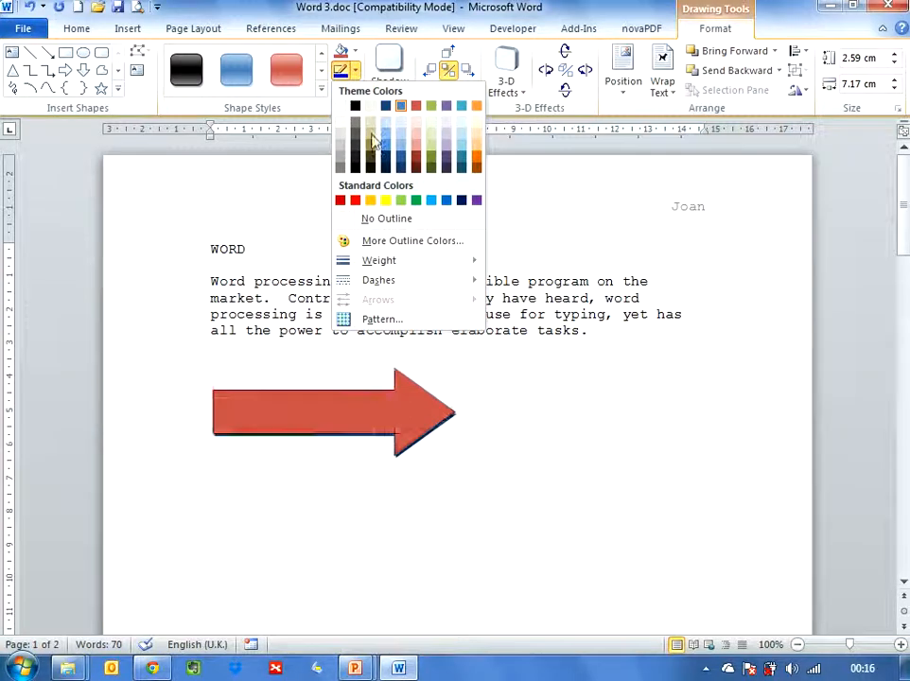
left_click(430, 135)
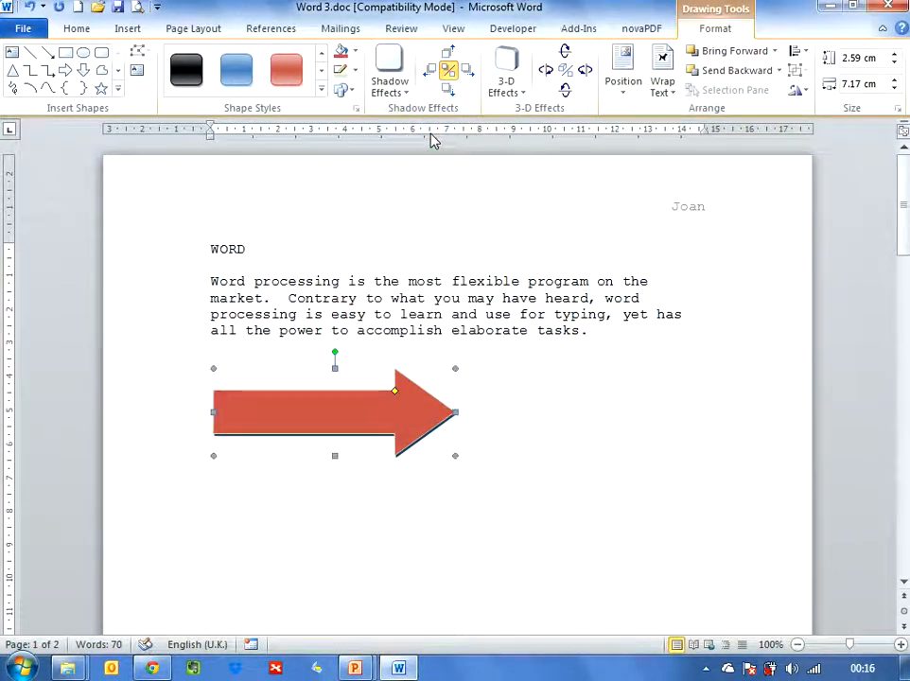
left_click(349, 91)
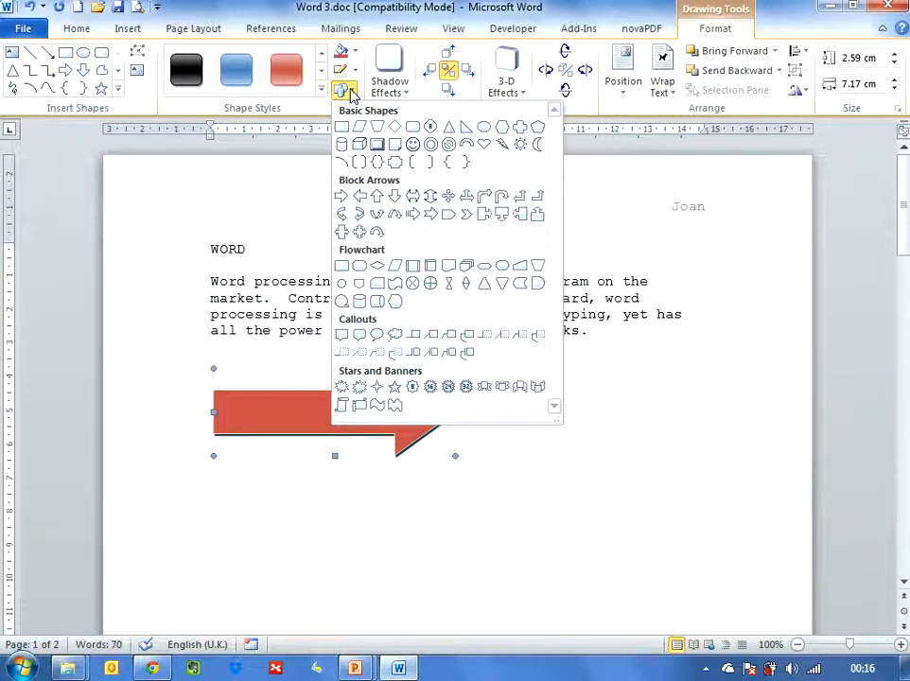
left_click(349, 90)
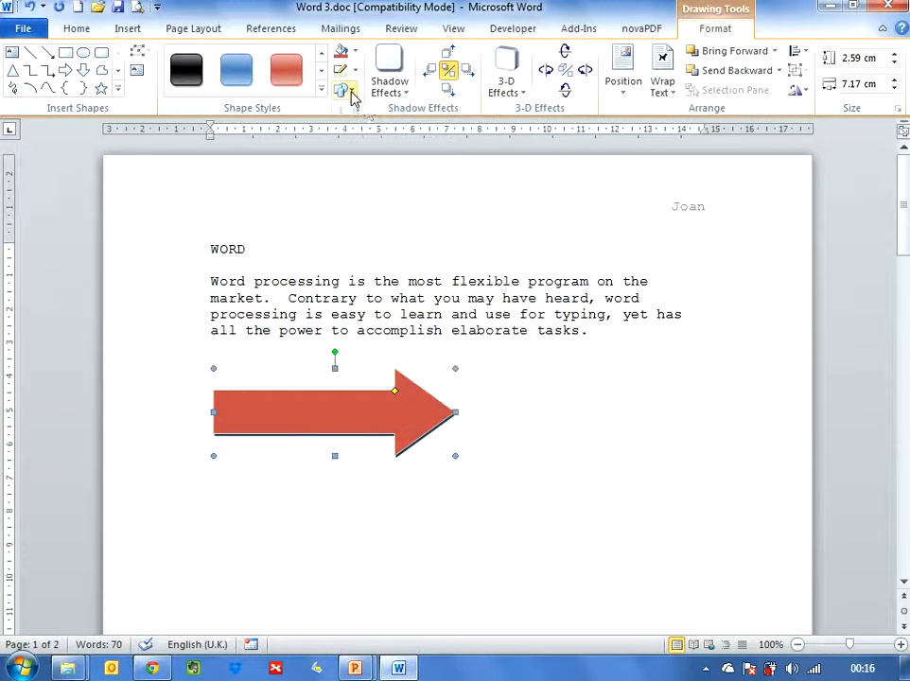
left_click(405, 98)
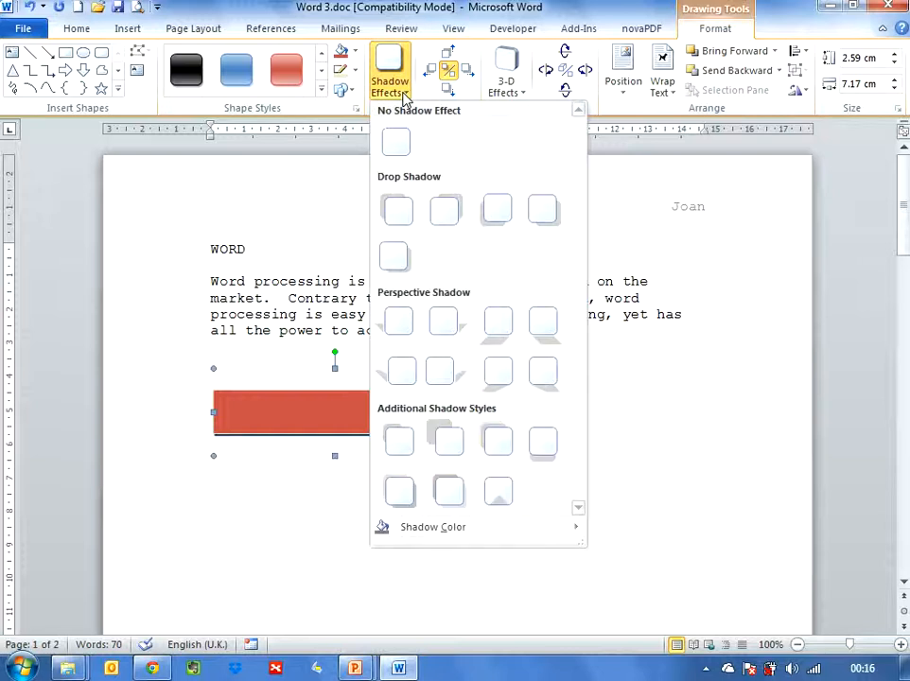
left_click(398, 212)
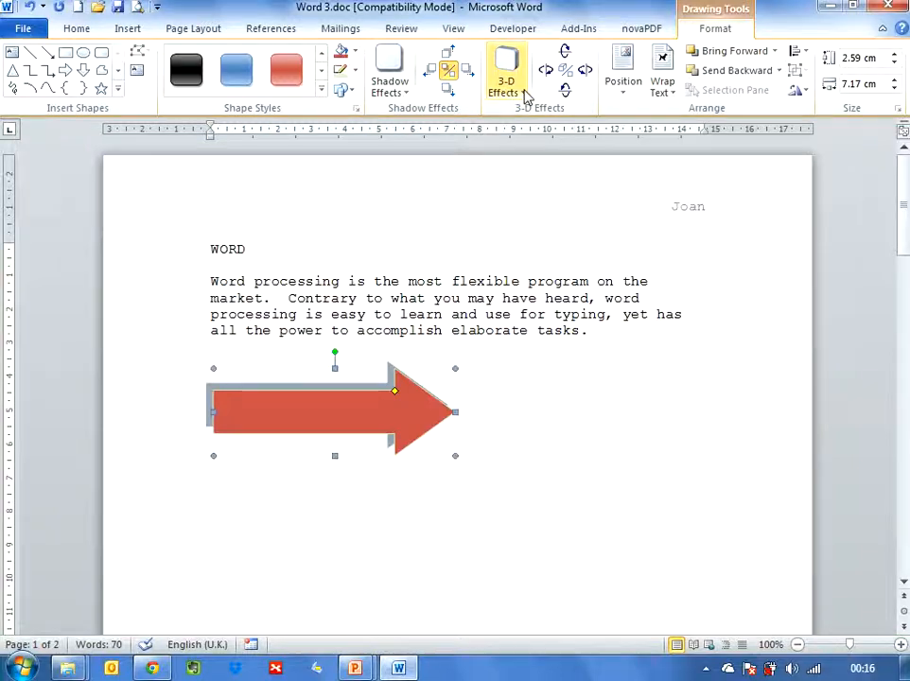
Step: Apply a Parallel 3-D effect to the arrow and tilt it up and to the left
left_click(523, 93)
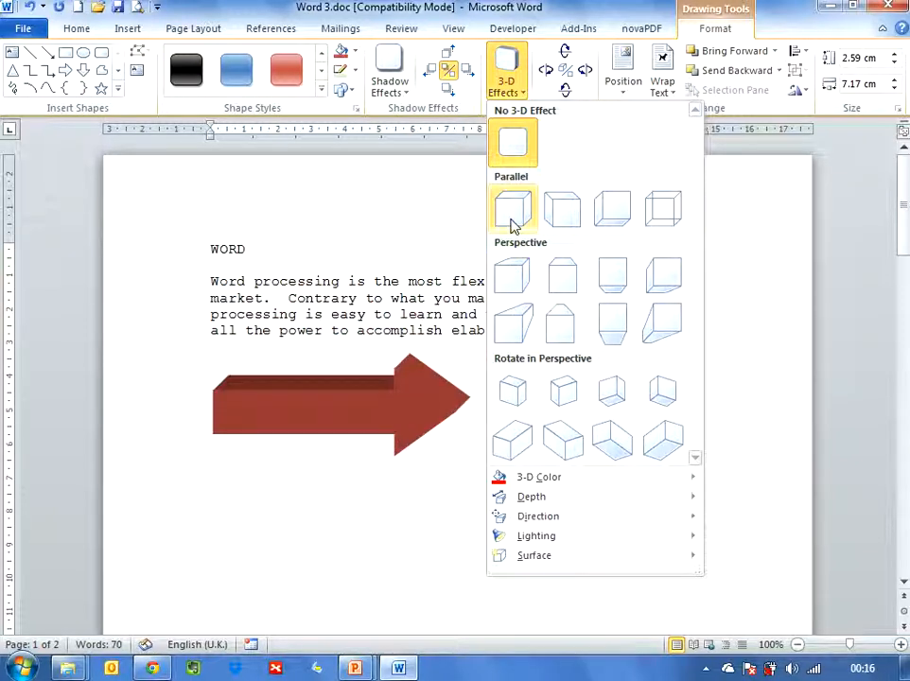
left_click(561, 220)
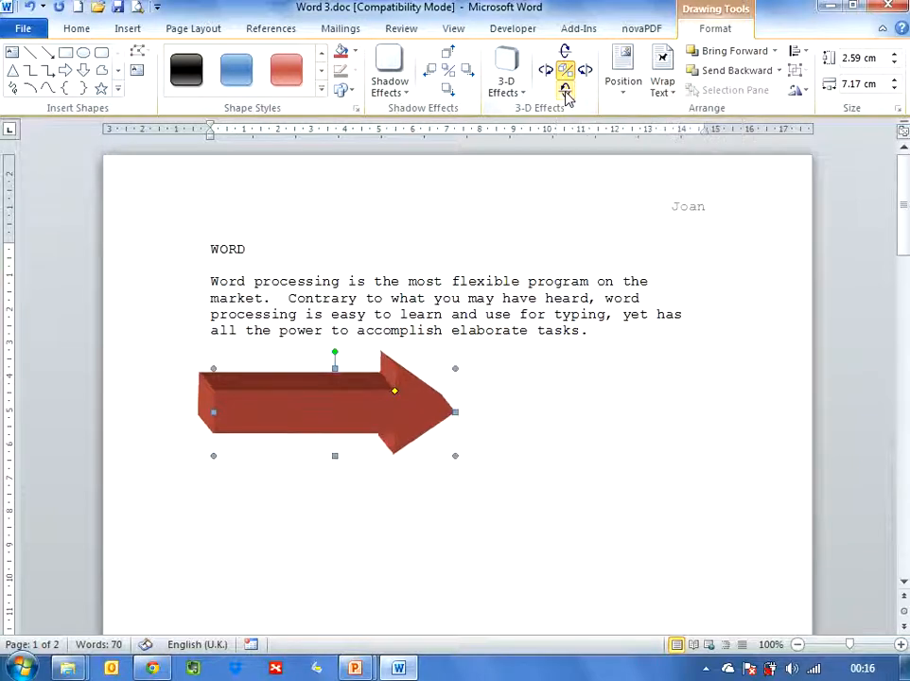
left_click(563, 49)
left_click(562, 49)
left_click(563, 49)
left_click(563, 49)
left_click(587, 72)
left_click(586, 72)
left_click(586, 72)
left_click(586, 72)
left_click(546, 70)
left_click(546, 70)
left_click(547, 70)
left_click(547, 70)
left_click(547, 70)
left_click(547, 70)
left_click(547, 70)
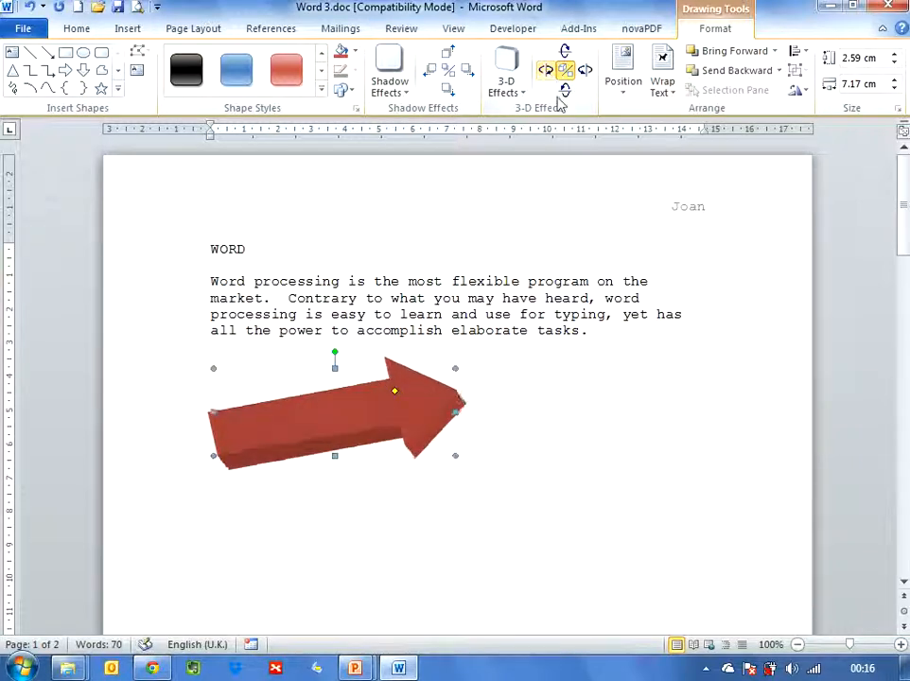
left_click(560, 429)
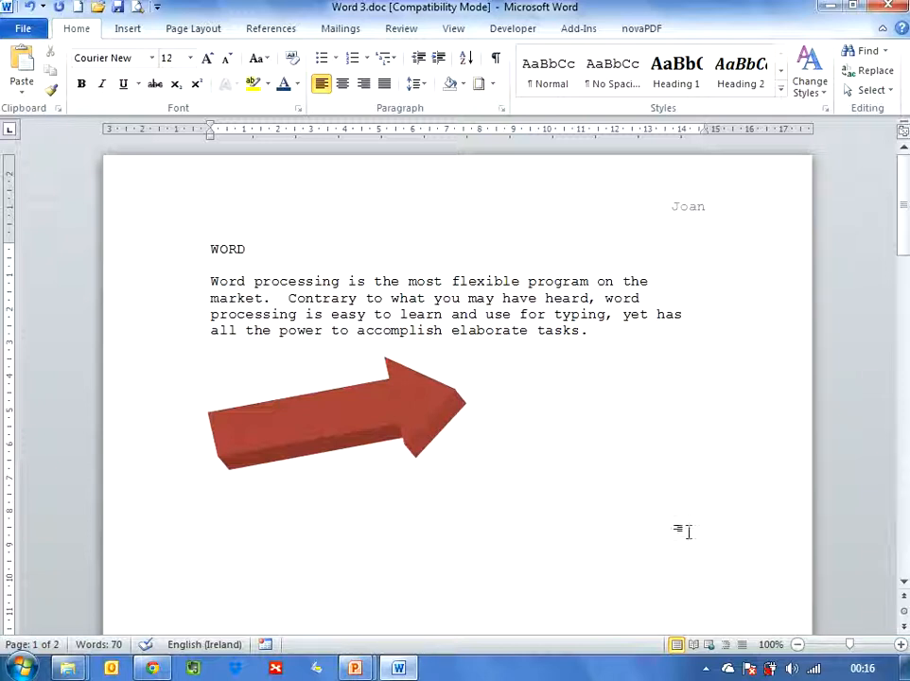
Step: Set the page orientation to Landscape and the paper size to A4
left_click(797, 644)
left_click(797, 644)
left_click(798, 644)
left_click(797, 644)
left_click(797, 644)
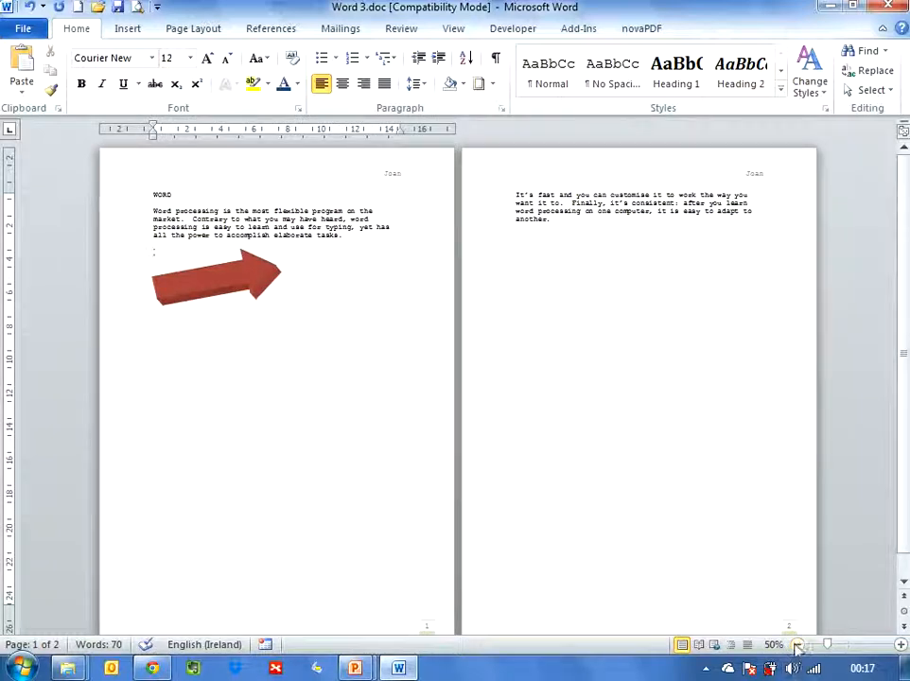
left_click(798, 644)
left_click(901, 644)
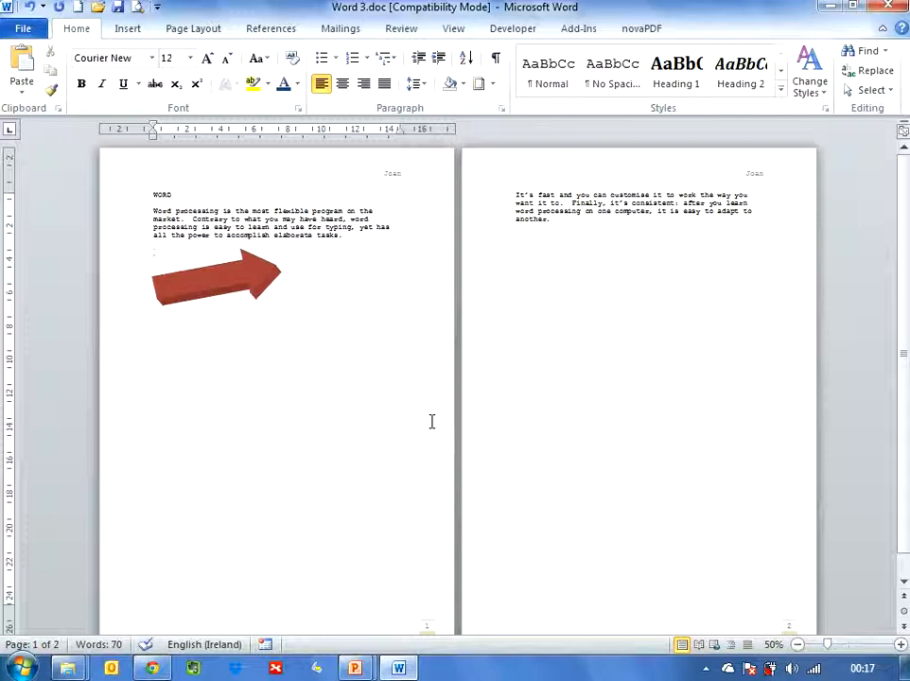
left_click(203, 33)
left_click(194, 52)
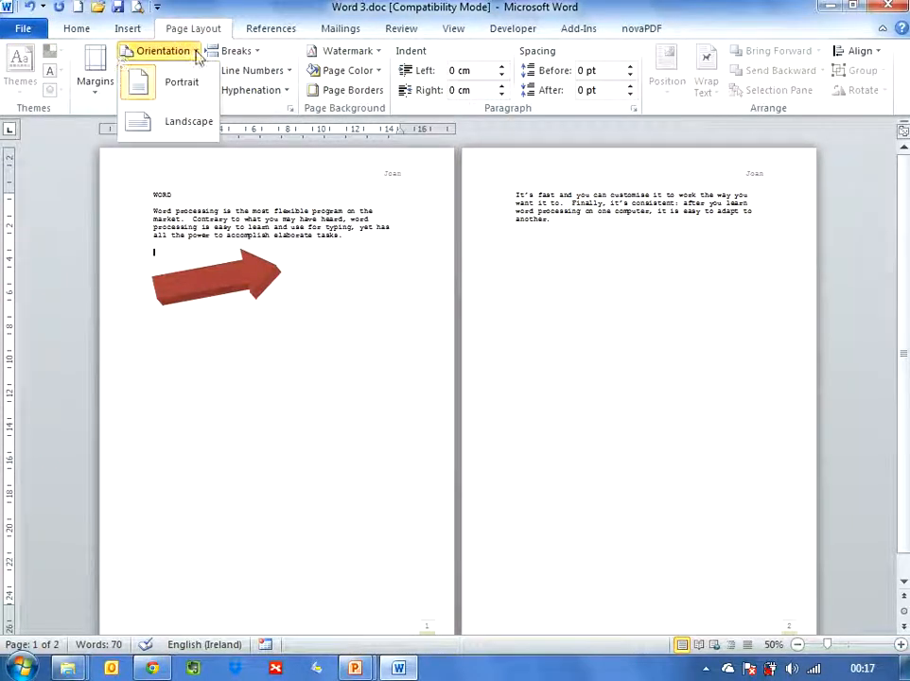
left_click(183, 130)
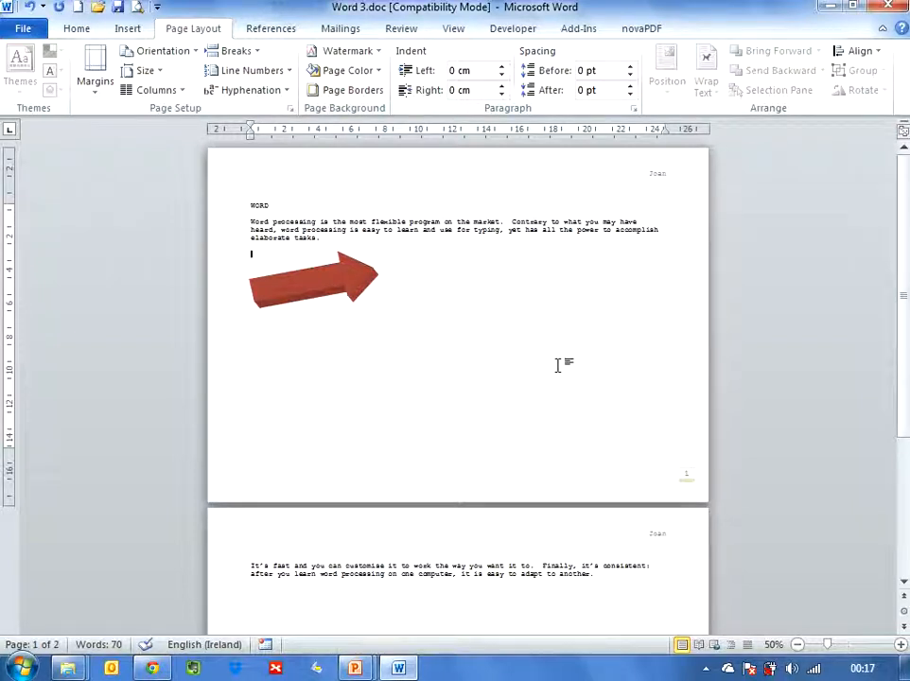
left_click(159, 76)
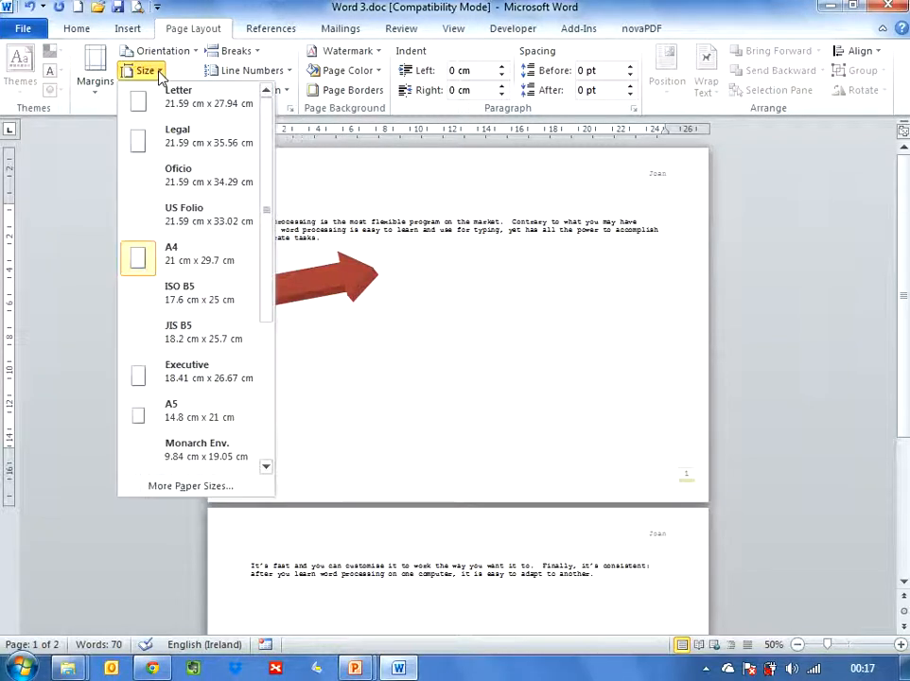
left_click(171, 259)
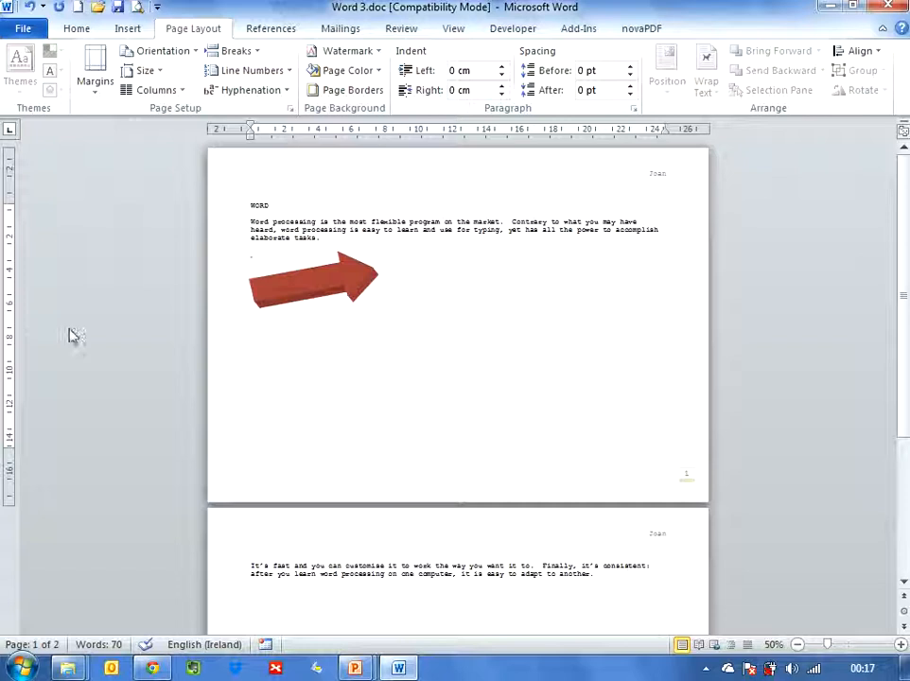
Step: Save the document and close it
left_click(28, 28)
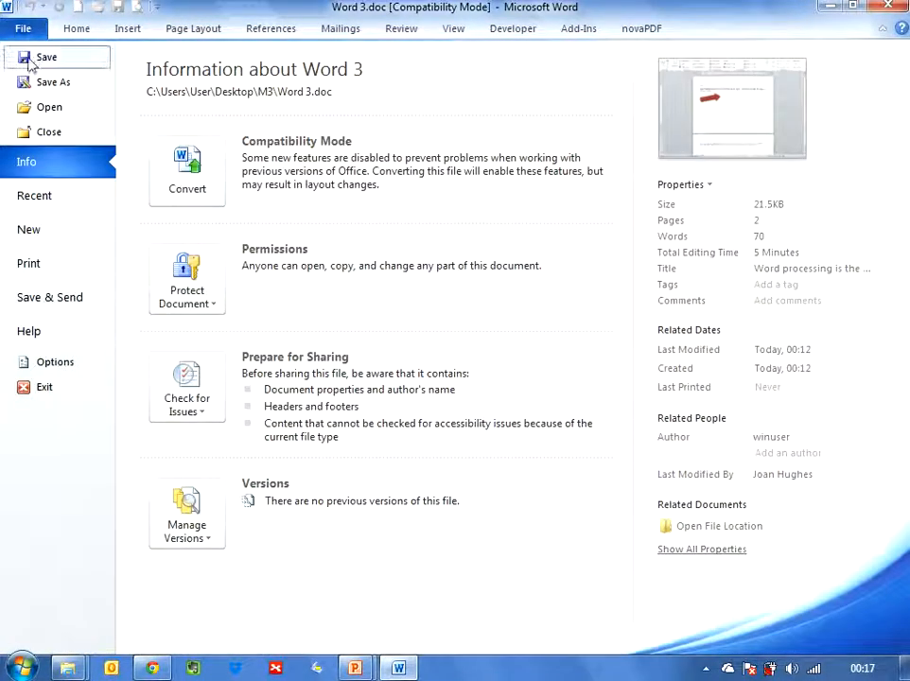
left_click(44, 60)
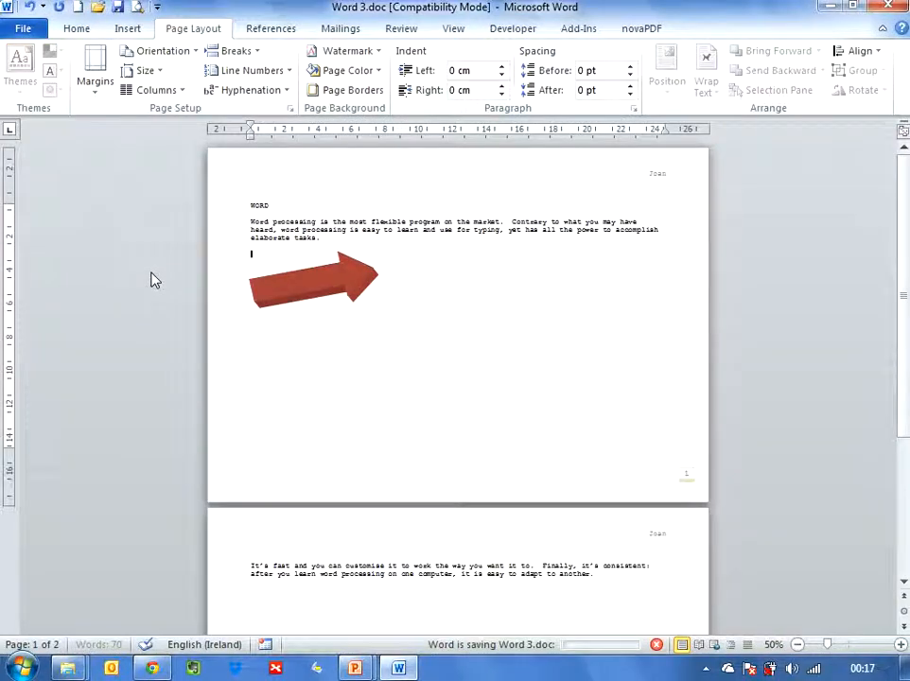
left_click(24, 30)
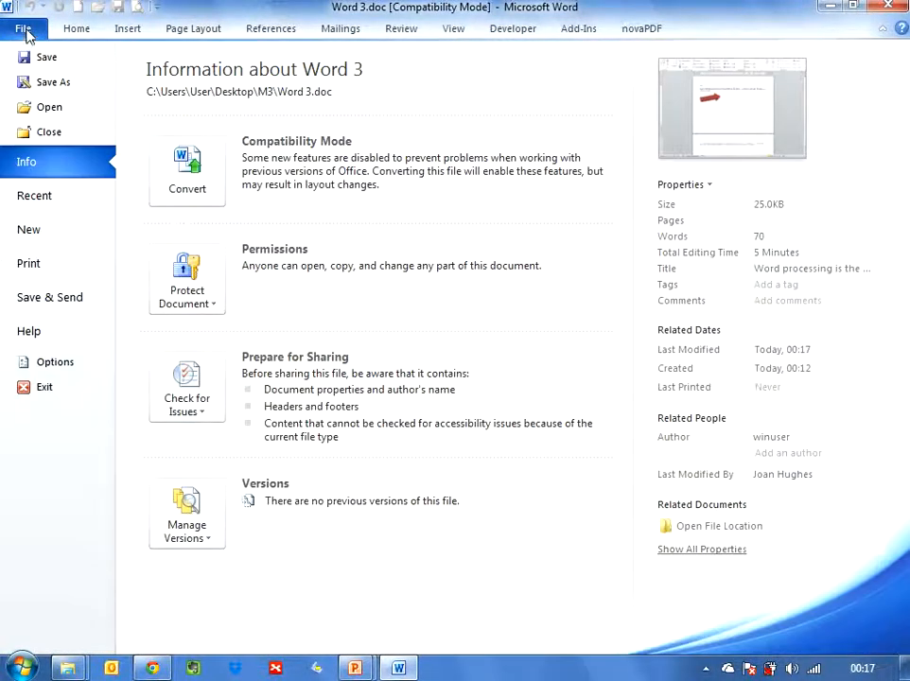
left_click(47, 133)
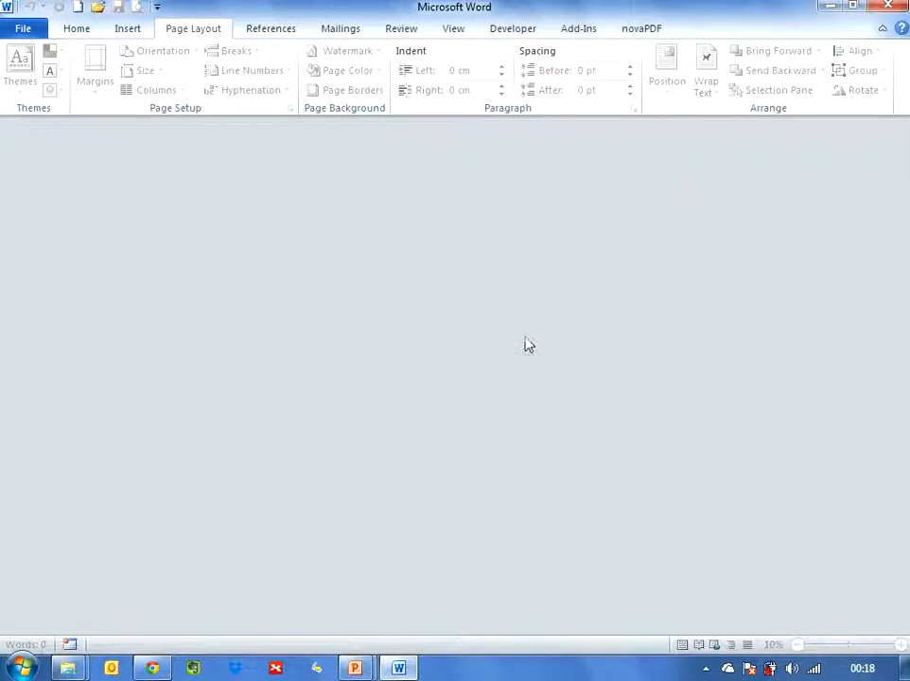